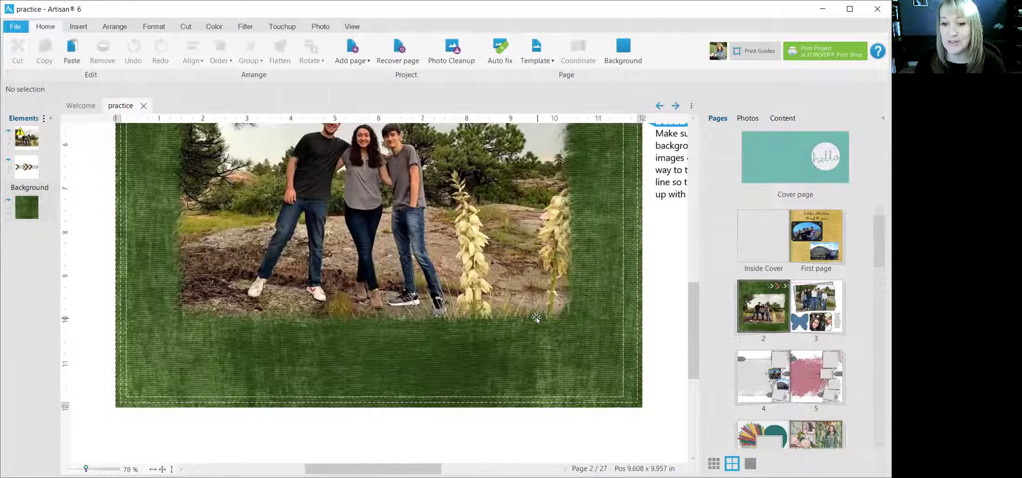
Go from page 2 to page 13 of the project, which holds three copies of the same portrait photo
scroll(535, 317, "down", 3)
scroll(536, 317, "down", 1)
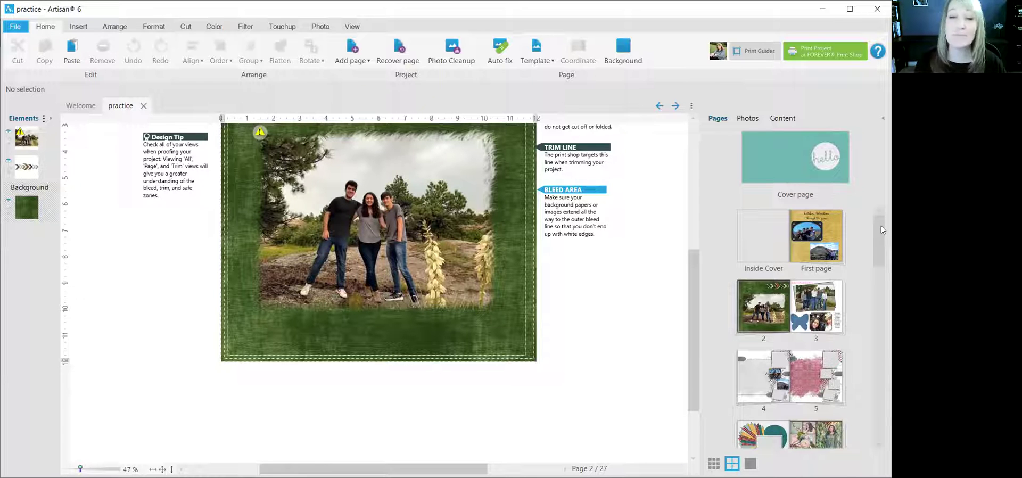
left_click_drag(881, 226, 881, 302)
left_click(740, 288)
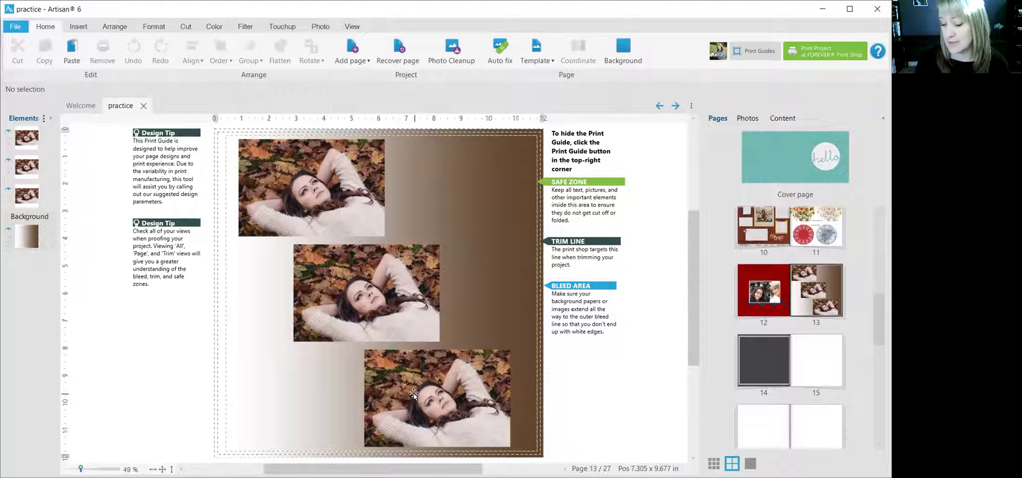
Add a mask layer effect to the uppermost photo on page 13
left_click(339, 202)
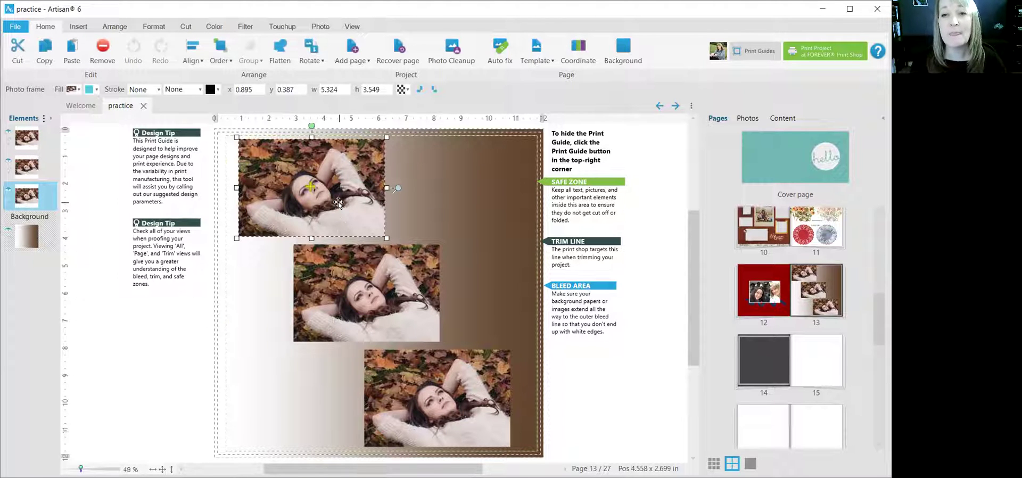
right_click(353, 203)
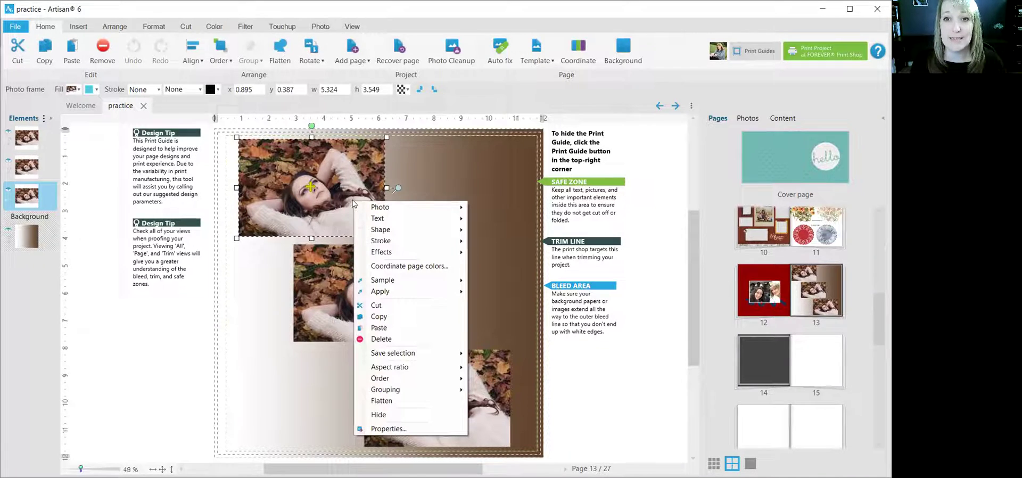
mouse_move(380, 257)
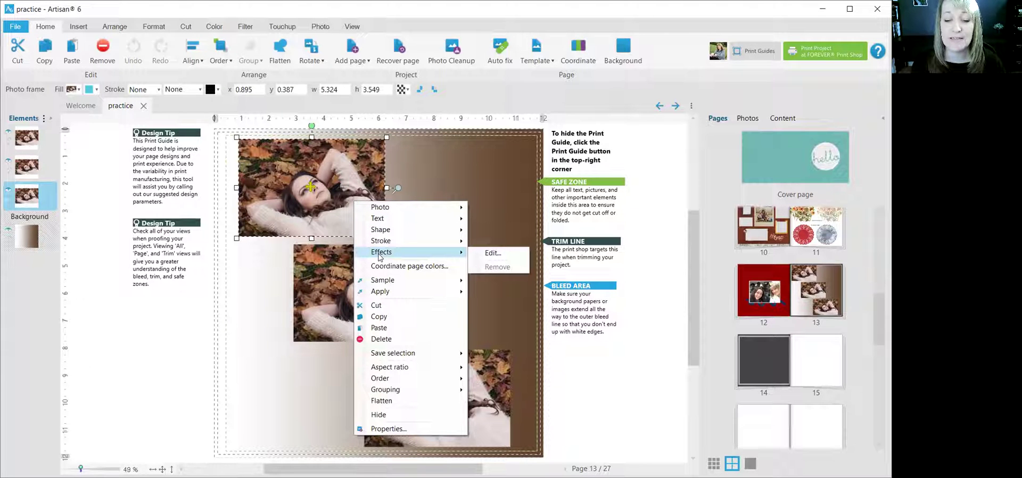
left_click(493, 253)
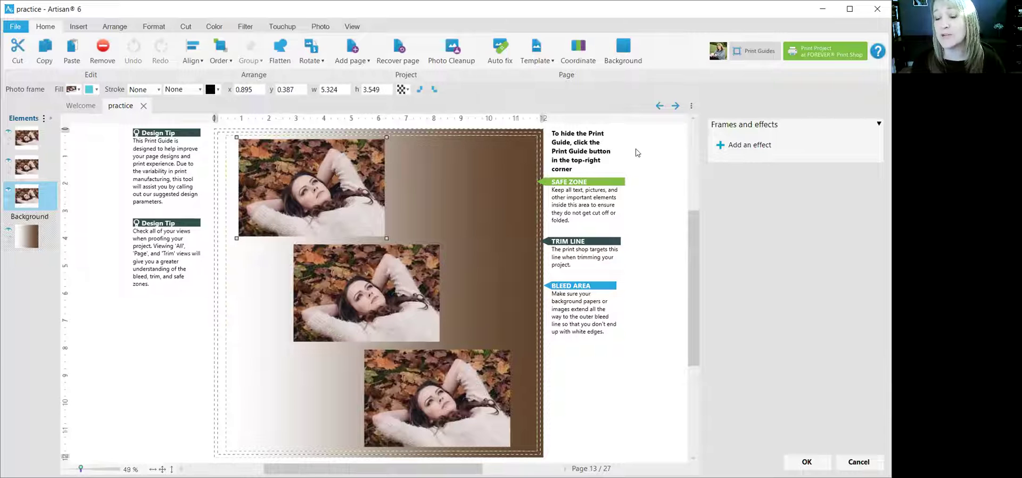
left_click(761, 146)
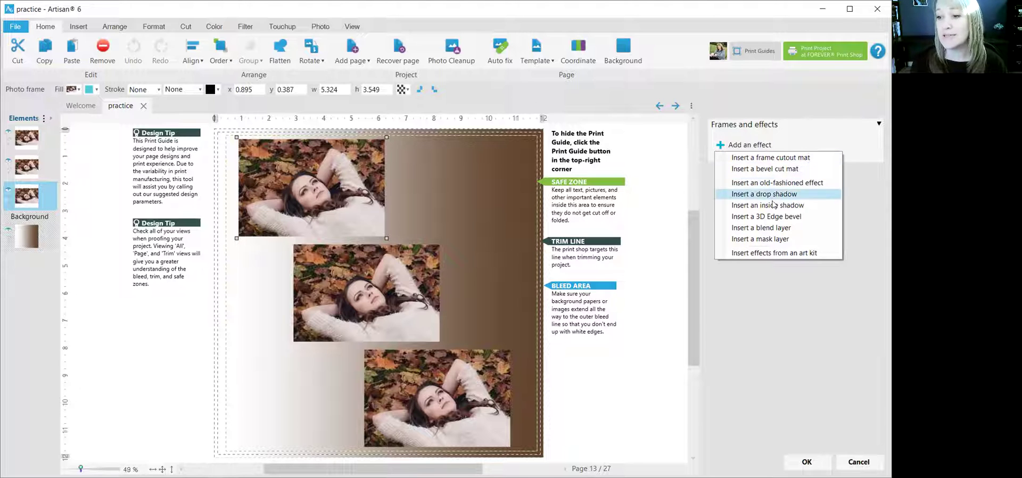
left_click(769, 241)
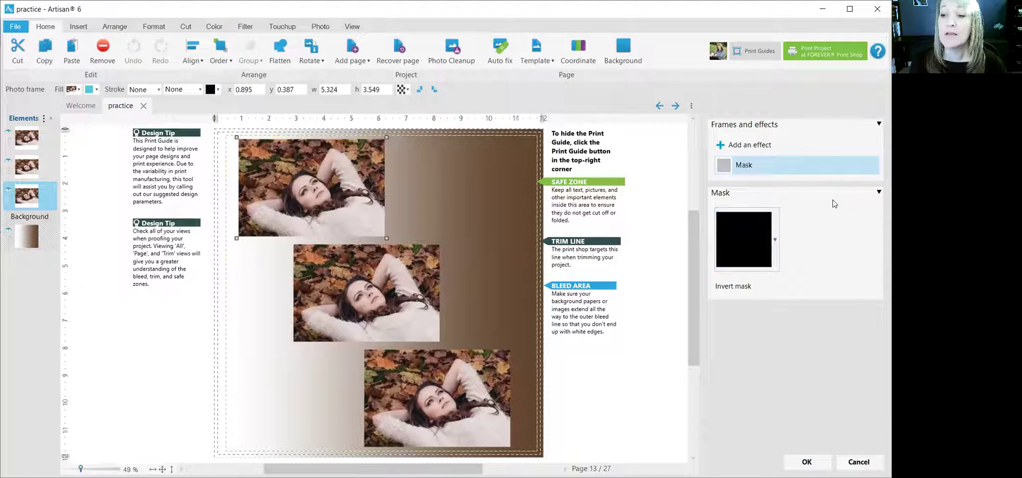
Set the uppermost photo's mask to Grass from the built-in Cutouts art kit and apply the effect
left_click(775, 241)
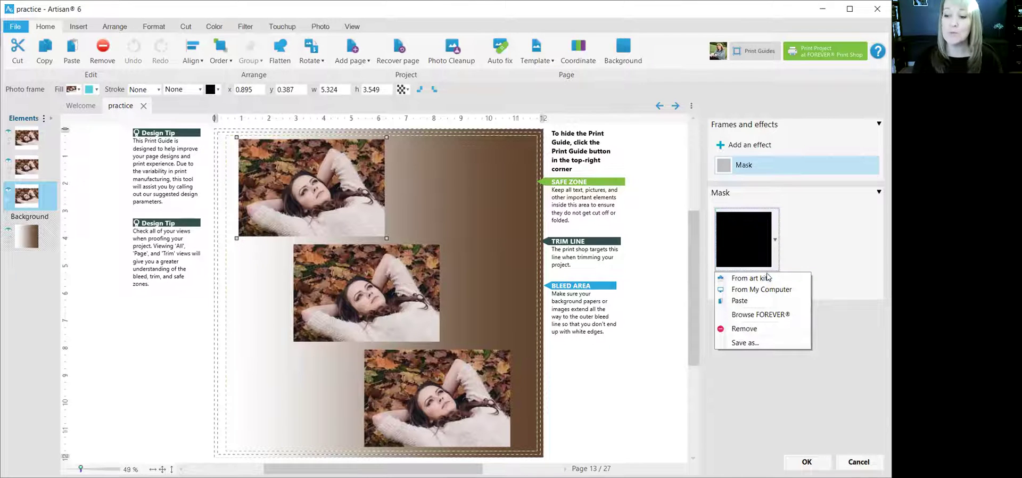
left_click(767, 278)
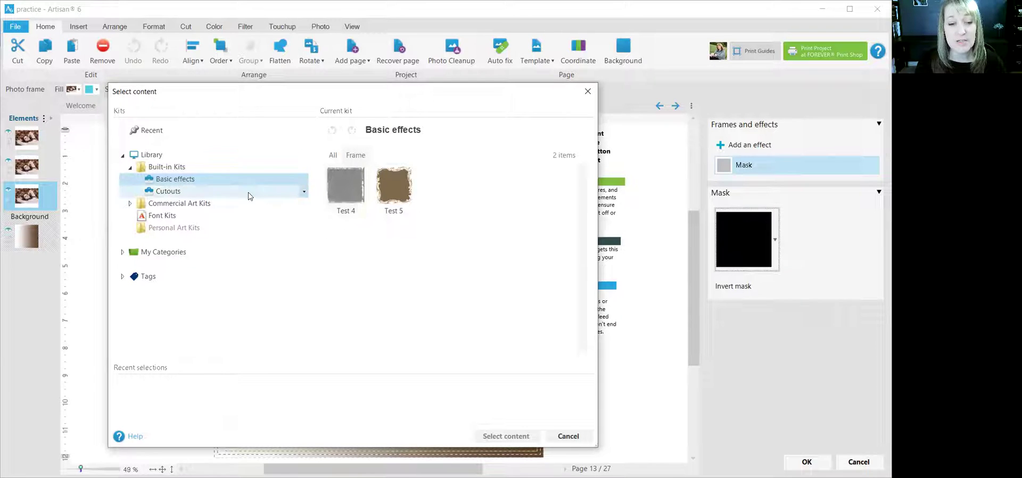
left_click(183, 194)
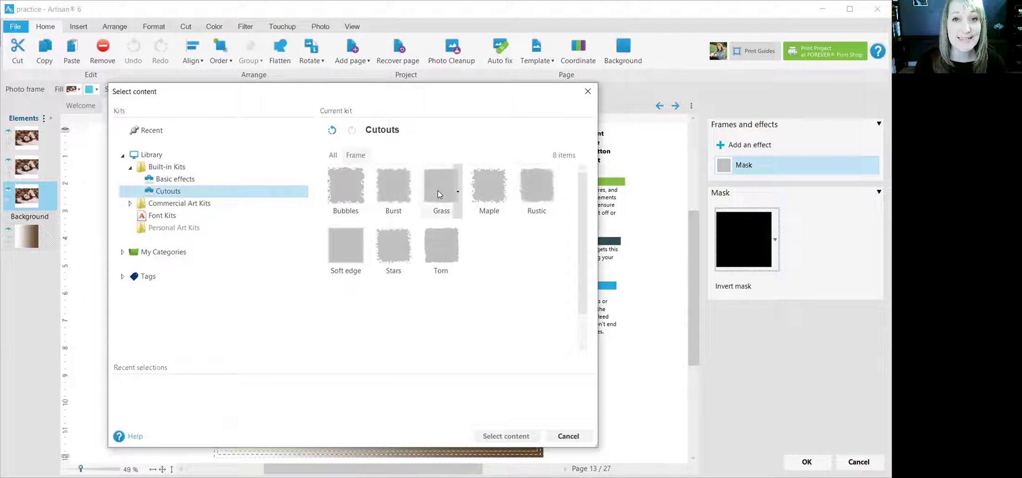
mouse_move(438, 190)
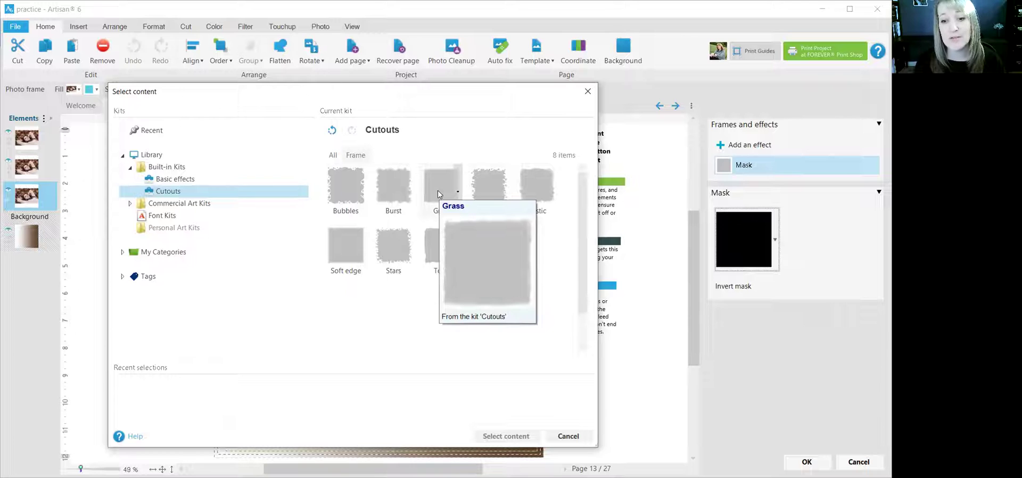
left_click(438, 190)
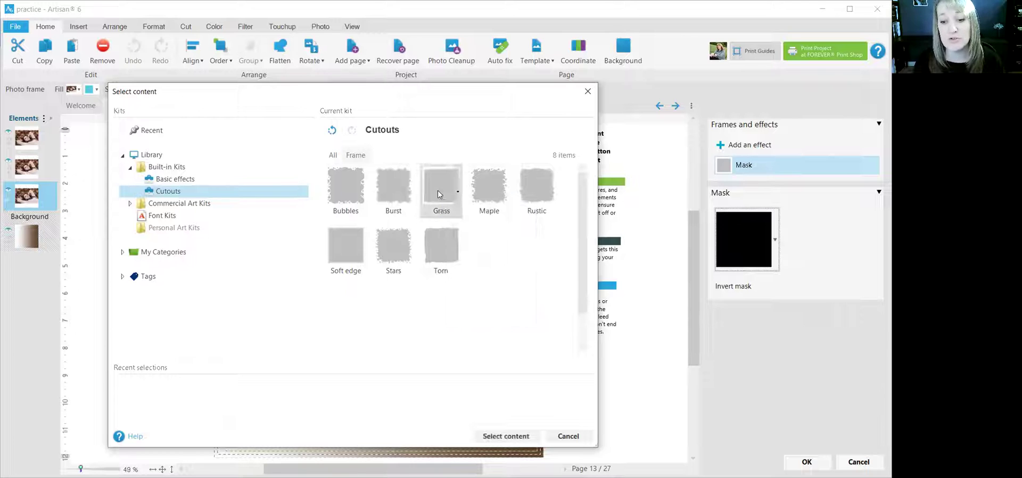
left_click(504, 437)
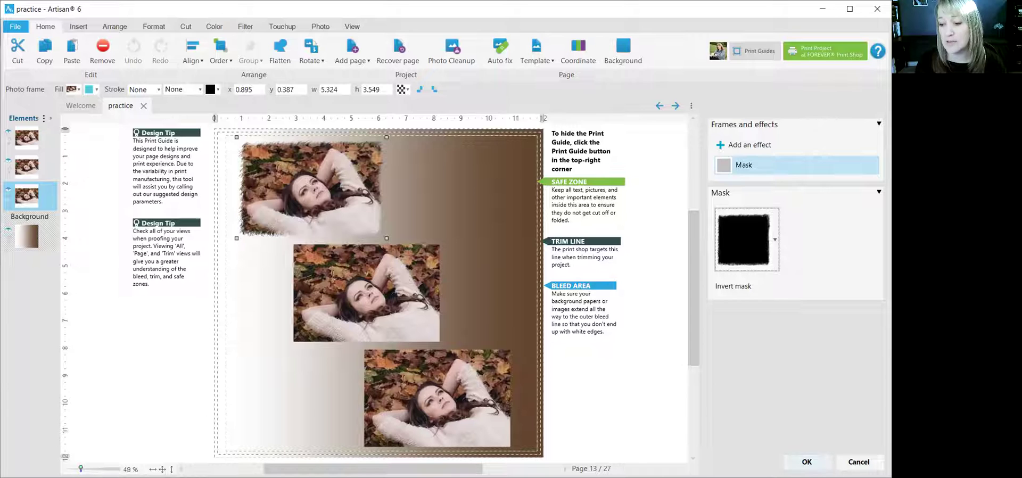
left_click(807, 461)
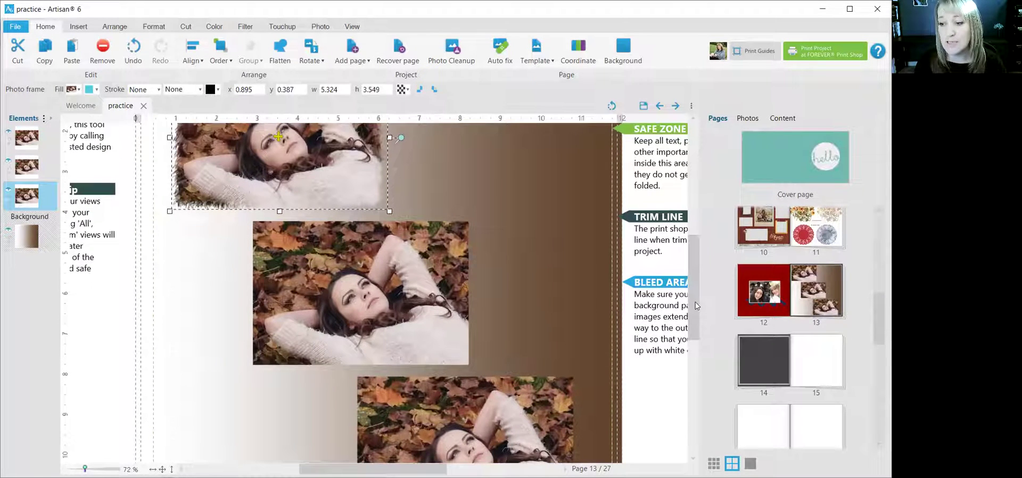
Add a mask layer effect to the middle photo on page 13
left_click_drag(696, 303, 704, 270)
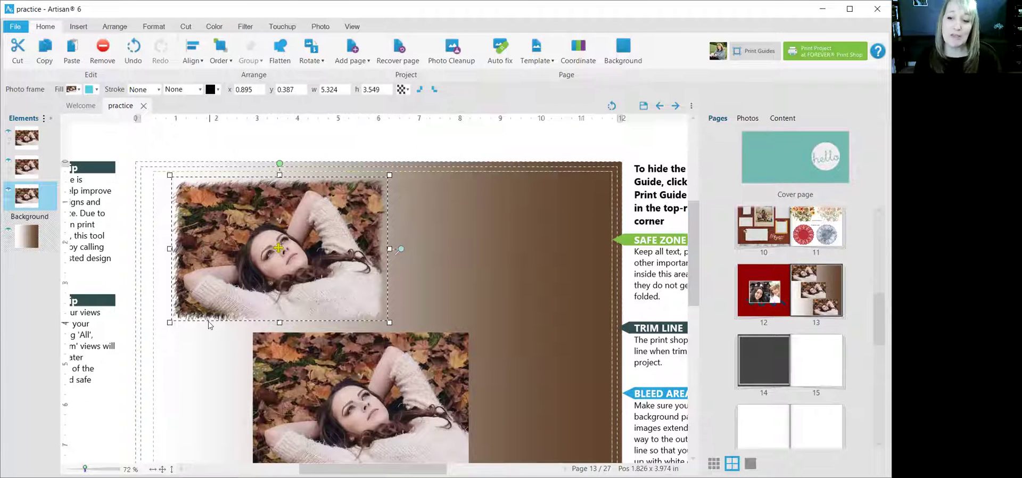
scroll(548, 365, "down", 3)
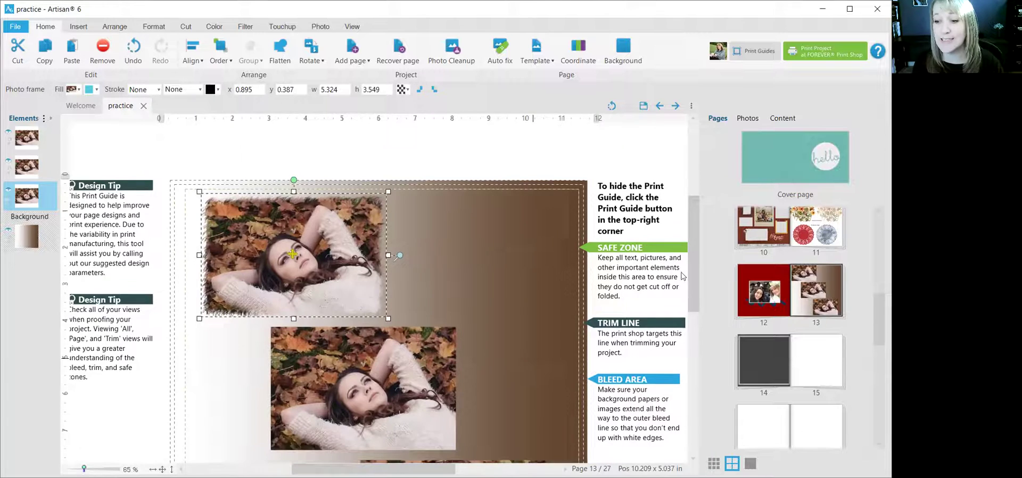
left_click_drag(688, 274, 687, 306)
left_click(391, 244)
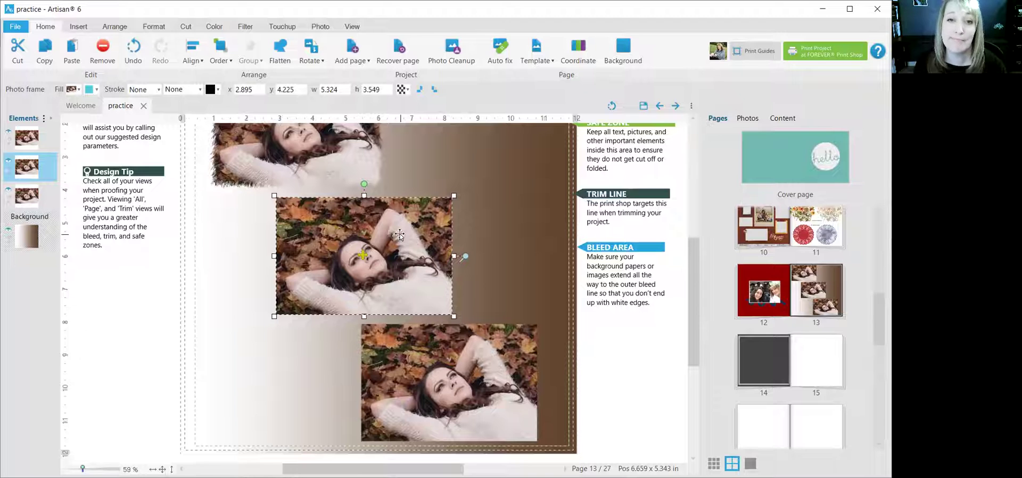
right_click(401, 236)
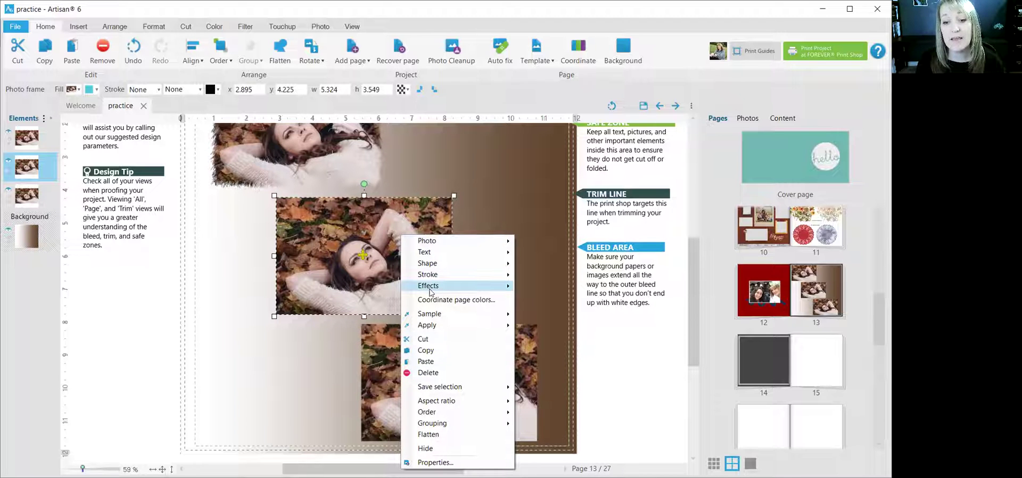
mouse_move(432, 288)
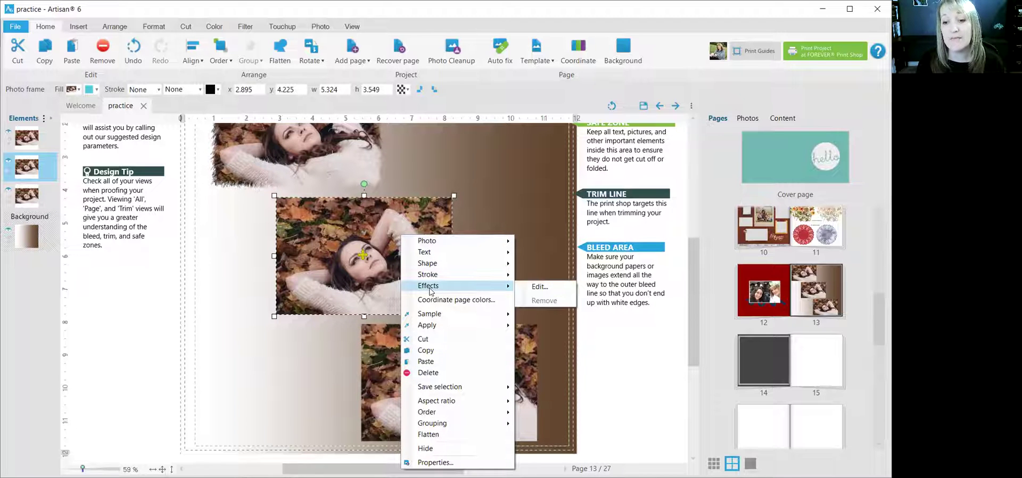
left_click(534, 291)
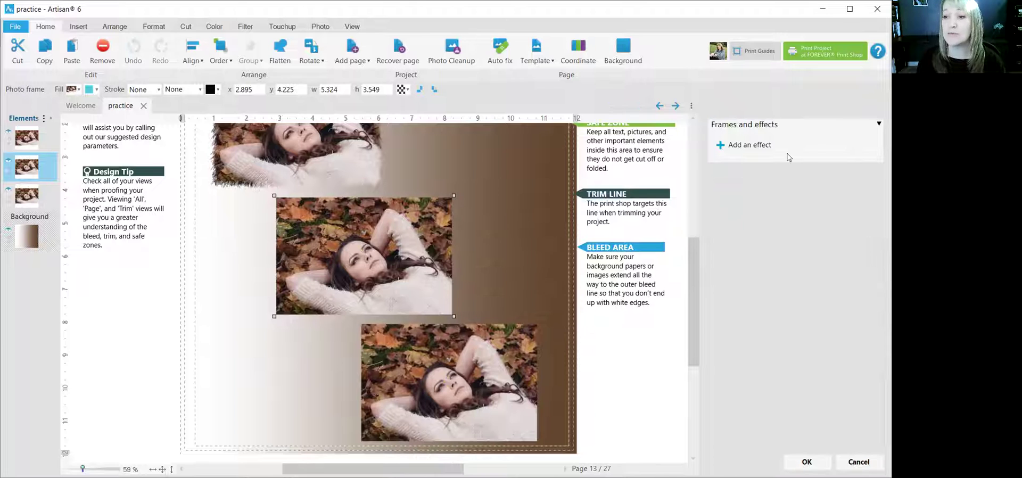
left_click(759, 147)
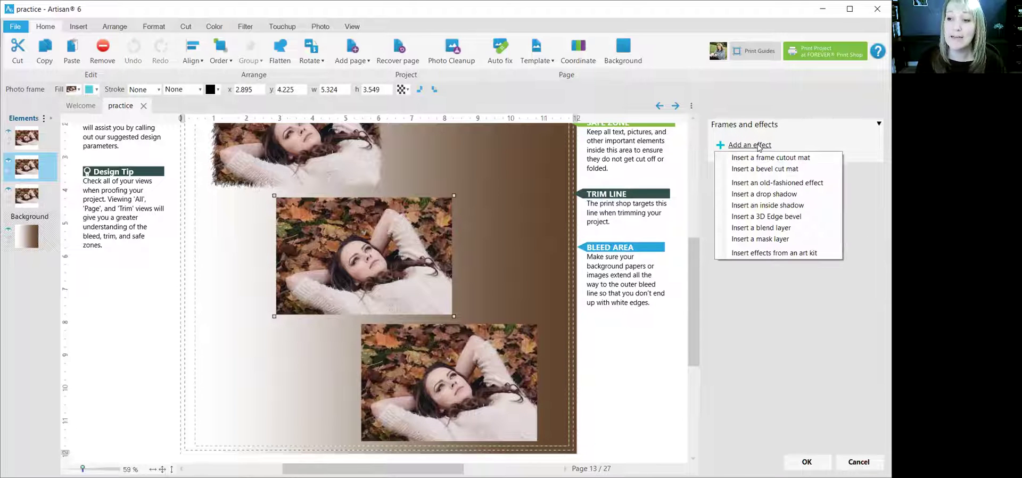
left_click(804, 241)
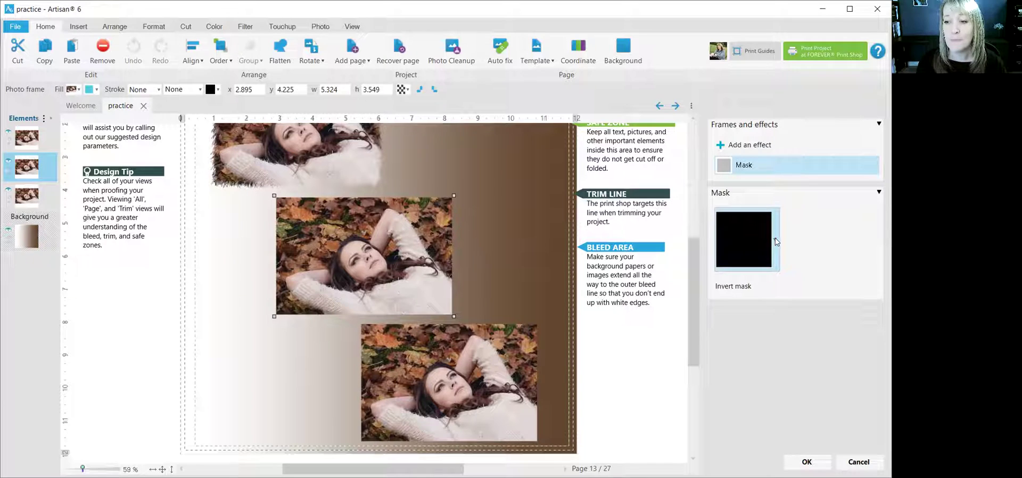
Set the middle photo's mask to Test 4 from the built-in Basic effects art kit and apply the effect
left_click(775, 239)
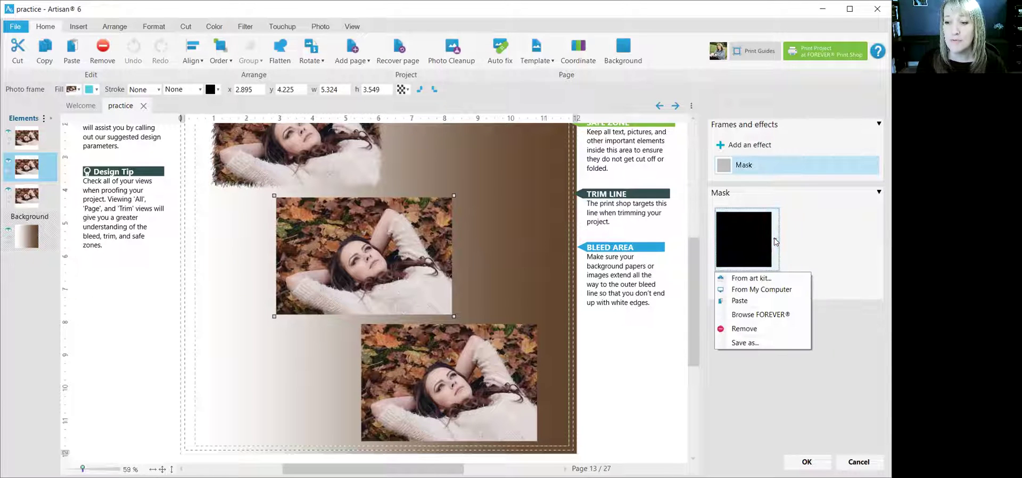
left_click(776, 278)
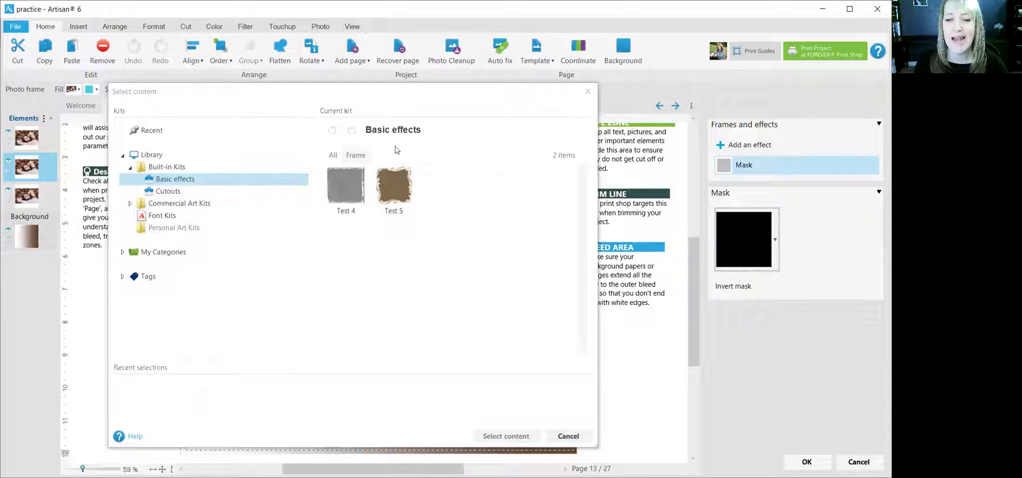
left_click(350, 190)
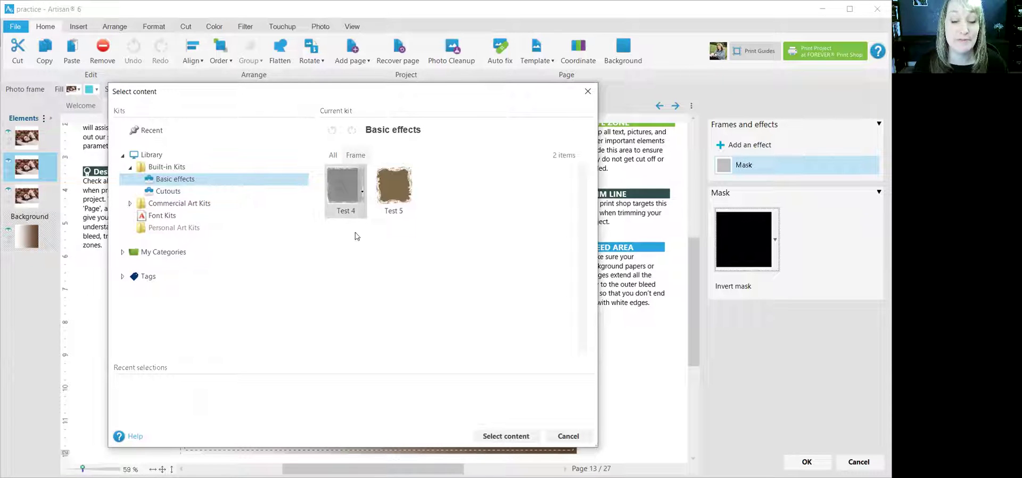
left_click(486, 437)
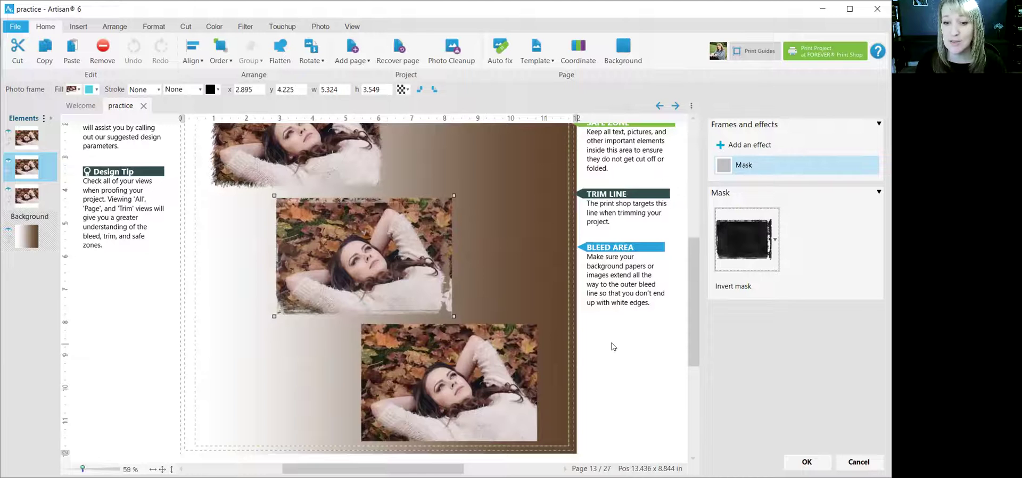
left_click(807, 462)
Add a mask layer effect to the lowest photo on page 13
scroll(625, 356, "up", 5)
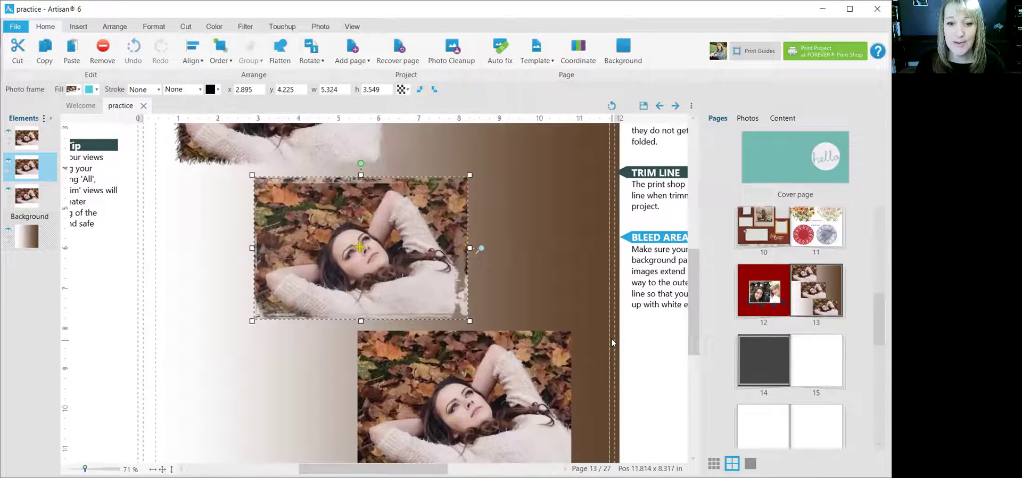
left_click(655, 330)
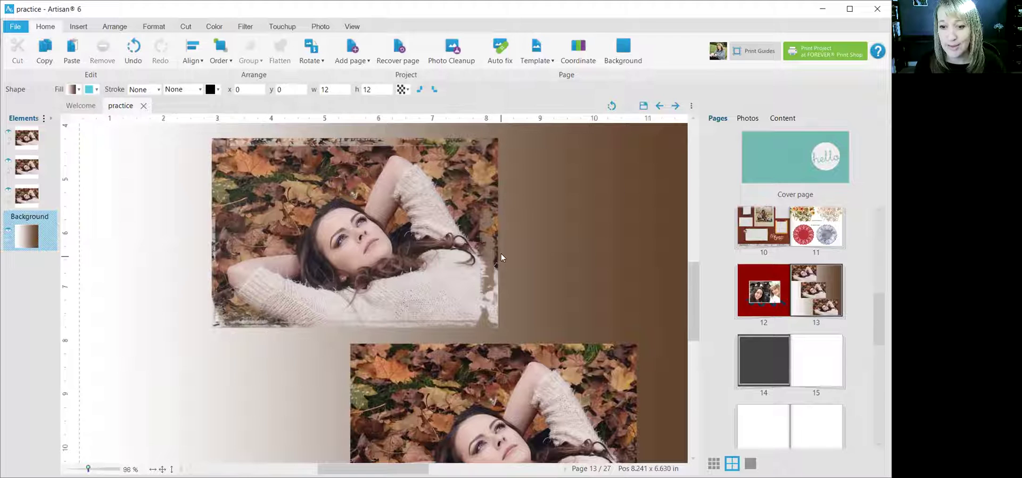
scroll(720, 326, "down", 5)
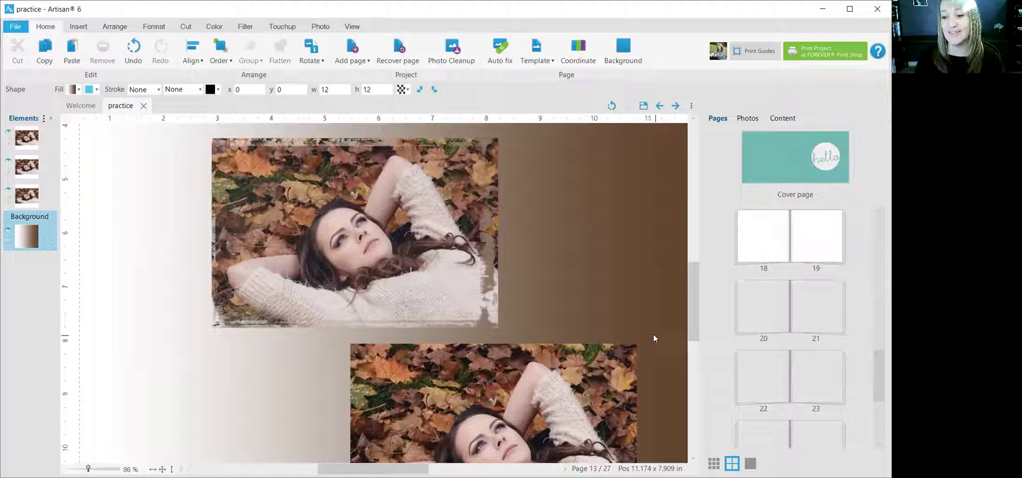
scroll(664, 318, "down", 2)
scroll(664, 321, "down", 3)
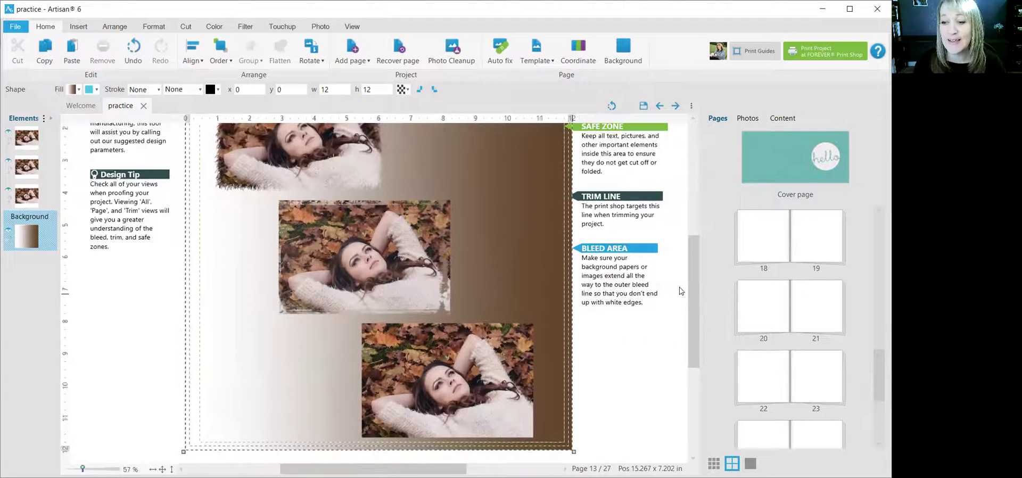
scroll(689, 284, "down", 2)
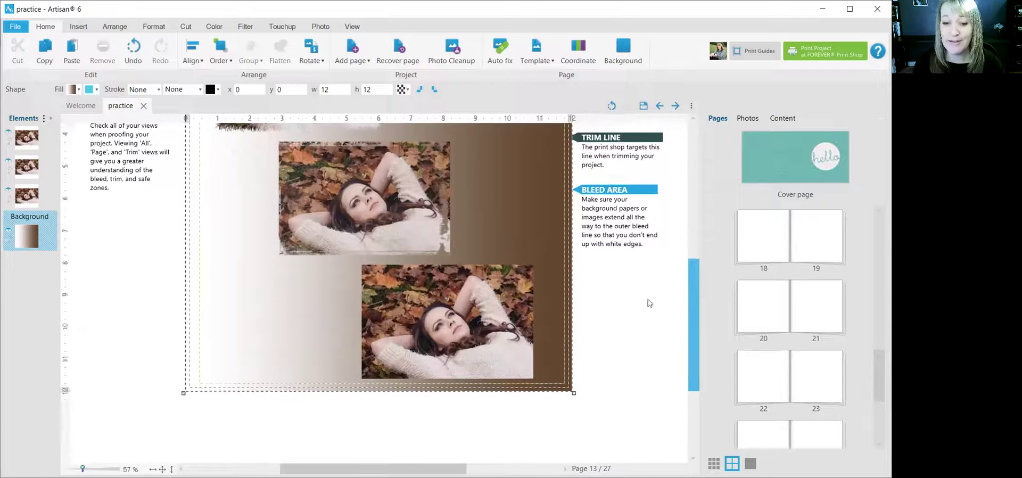
left_click(511, 315)
right_click(511, 315)
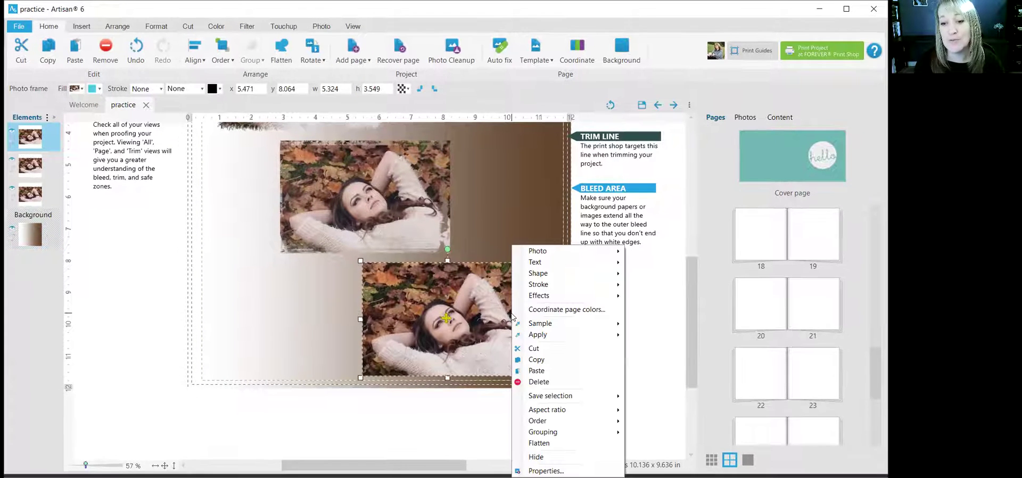
mouse_move(575, 296)
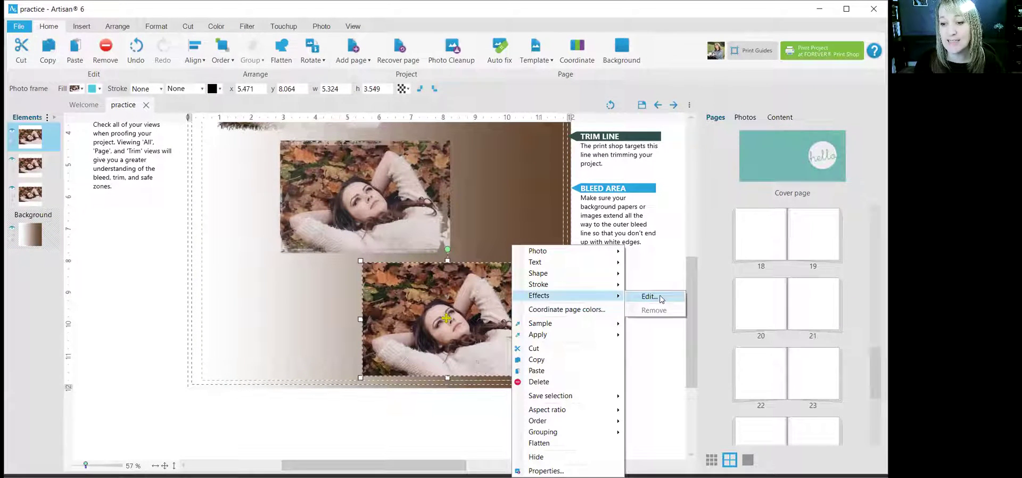
left_click(660, 297)
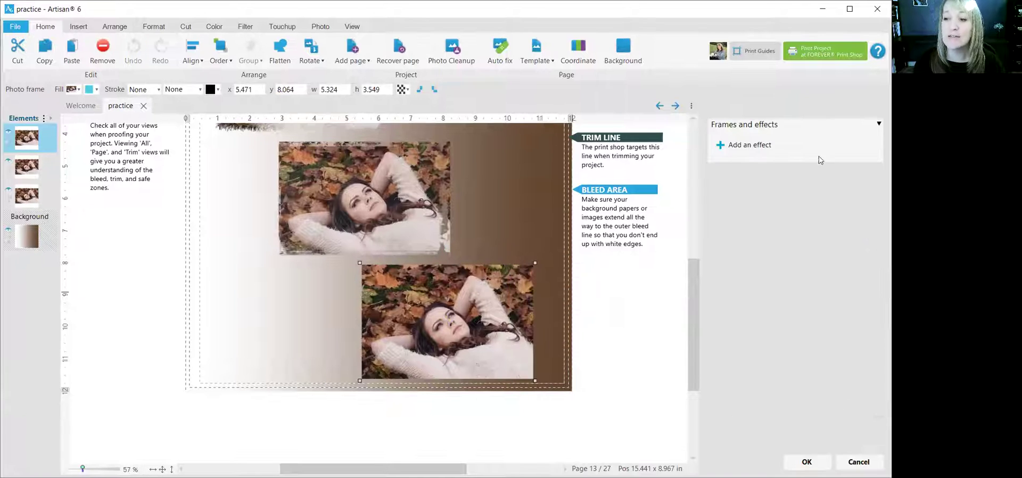
left_click(749, 144)
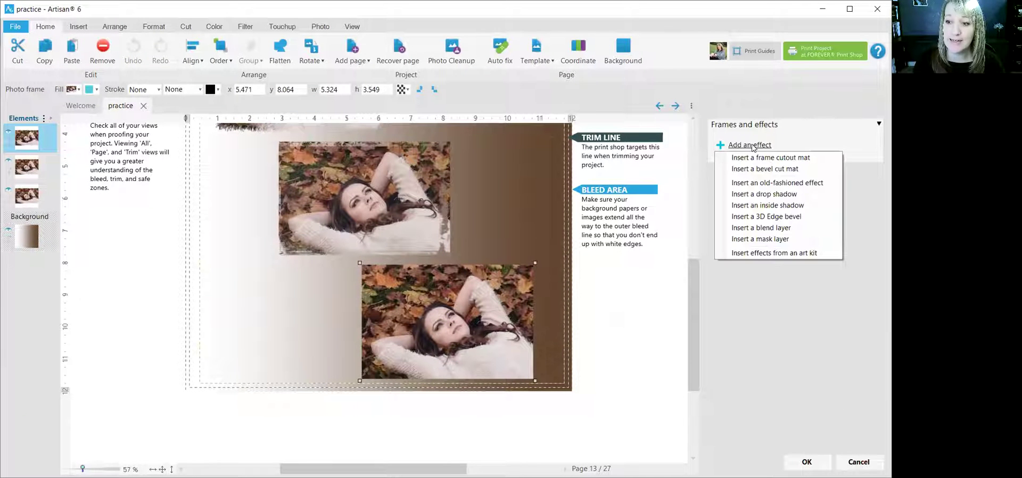
left_click(778, 239)
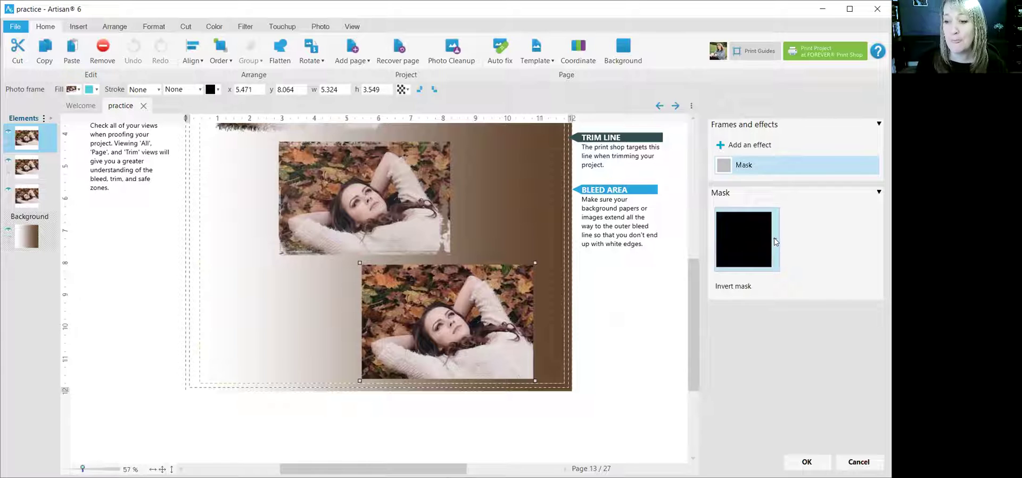
Set the lowest photo's mask to Torn from the built-in Cutouts art kit and apply the effect
left_click(774, 238)
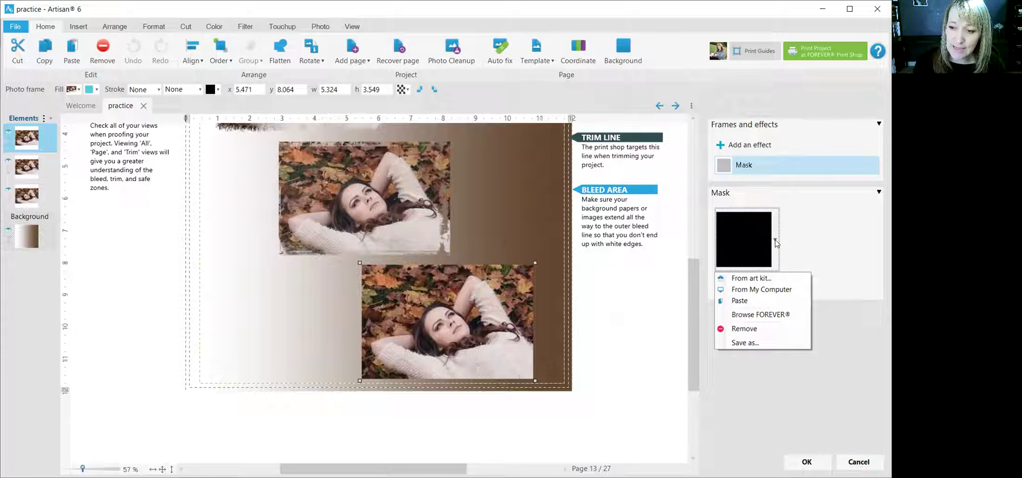
left_click(770, 277)
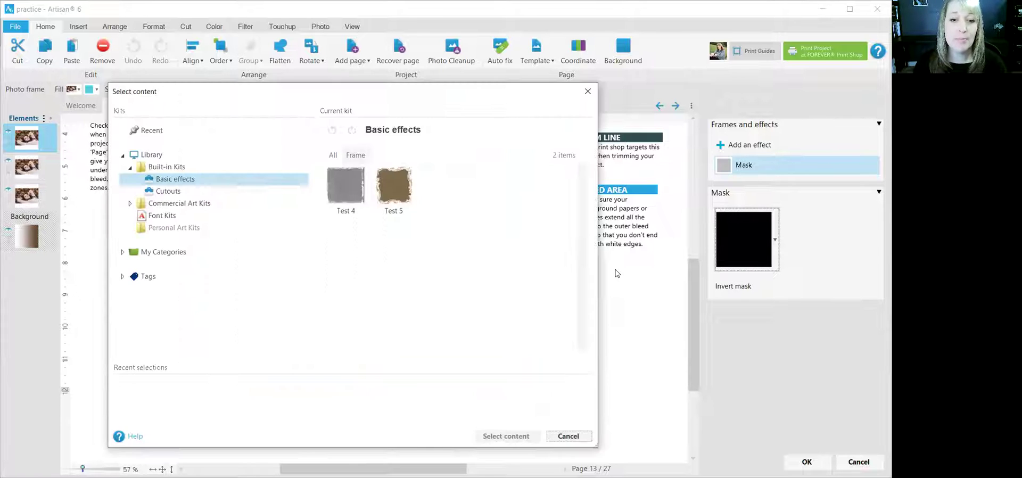
left_click(173, 193)
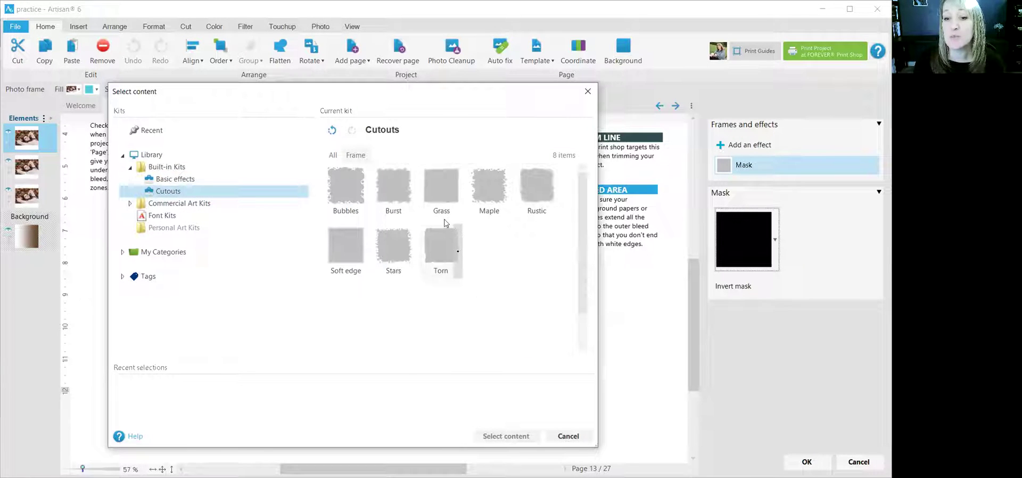
mouse_move(442, 201)
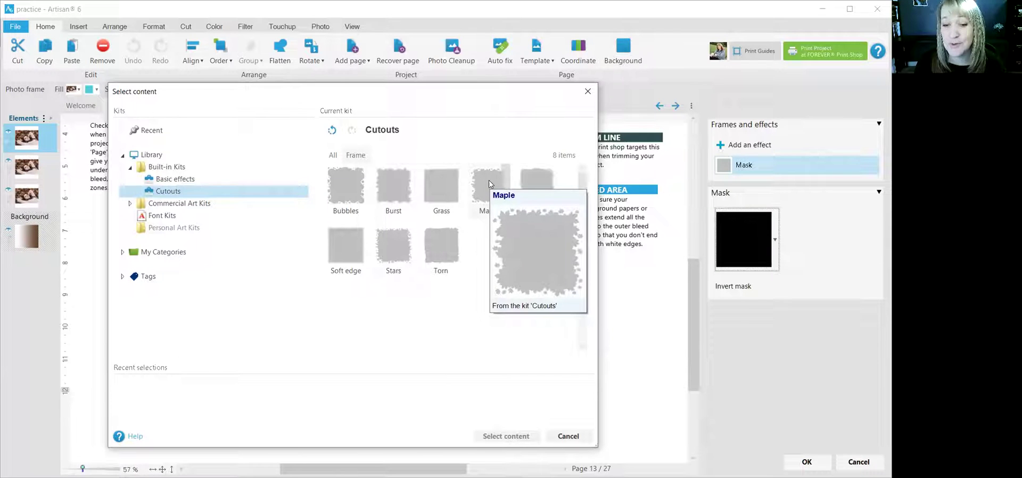
mouse_move(343, 246)
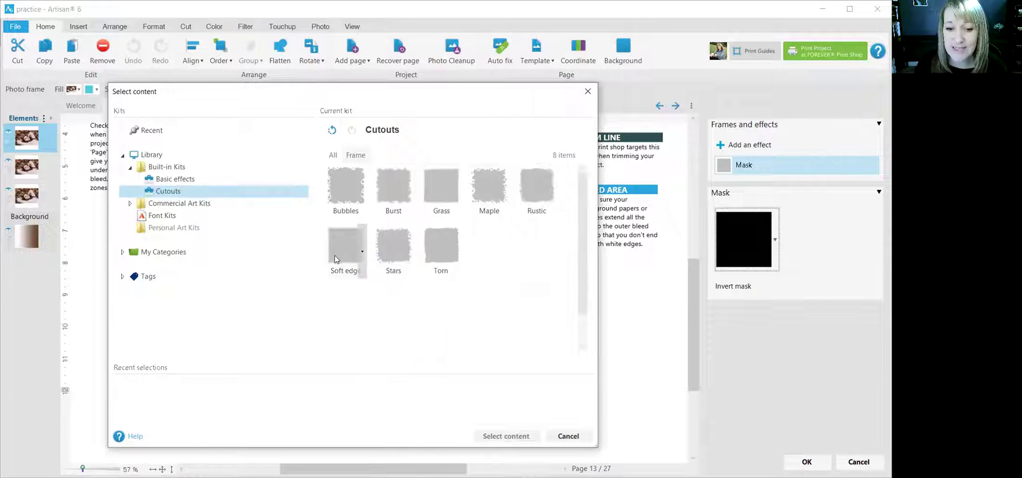
left_click(444, 253)
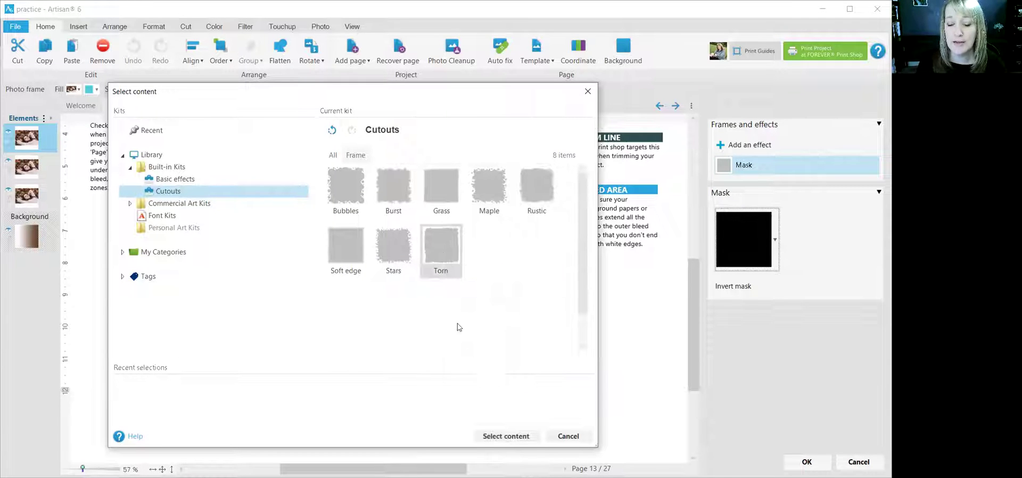
left_click(507, 436)
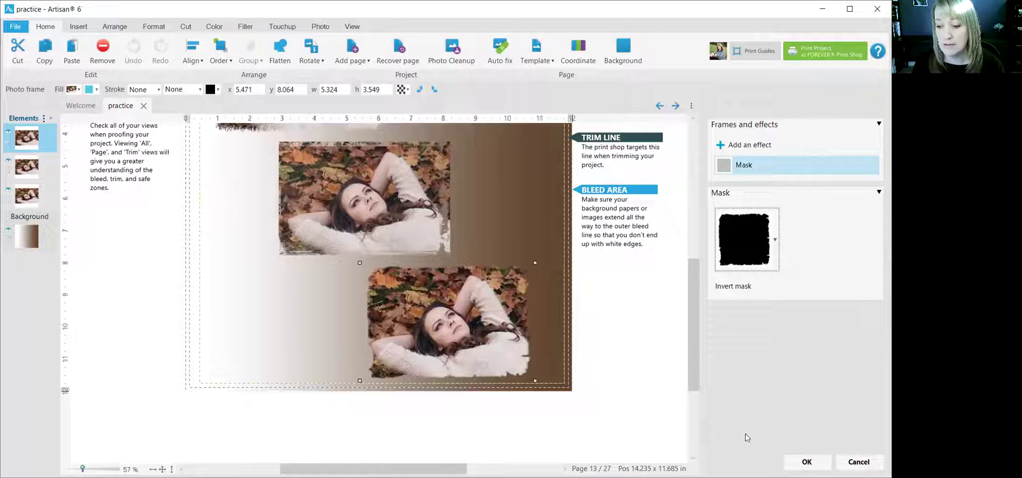
left_click(806, 461)
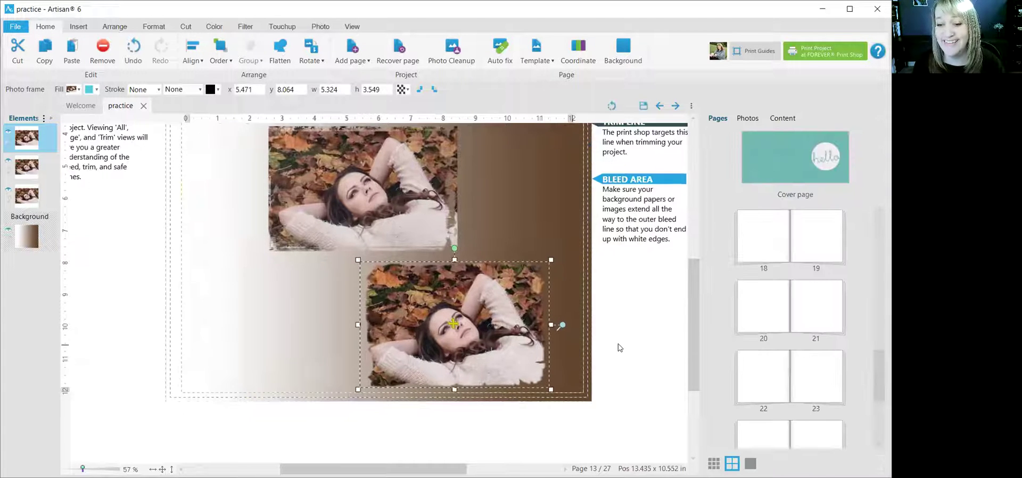
scroll(618, 347, "up", 3)
left_click(670, 318)
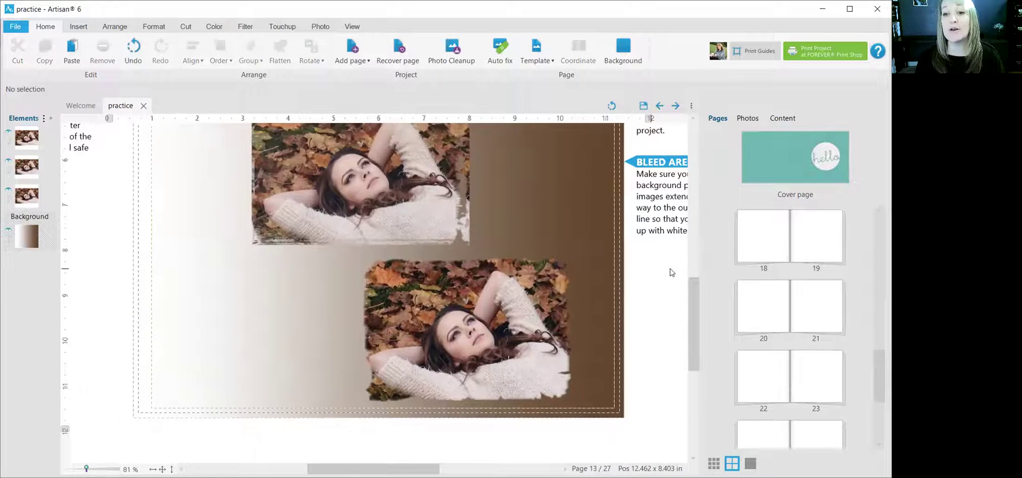
scroll(671, 272, "down", 3)
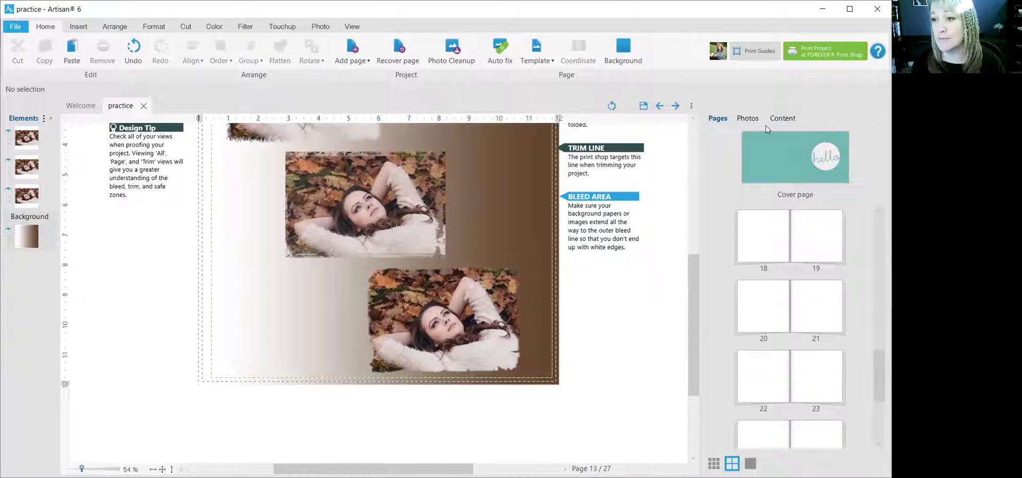
Place the blue toy-patterned paper from the Bump To Baby Boy art kit over the photos, at about x 0.73, y 1.34 in
left_click(784, 118)
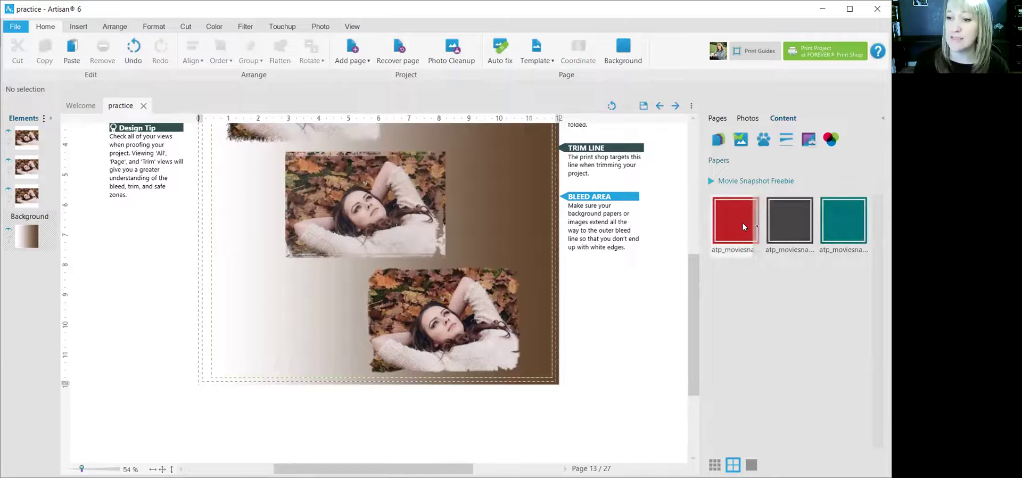
left_click(711, 181)
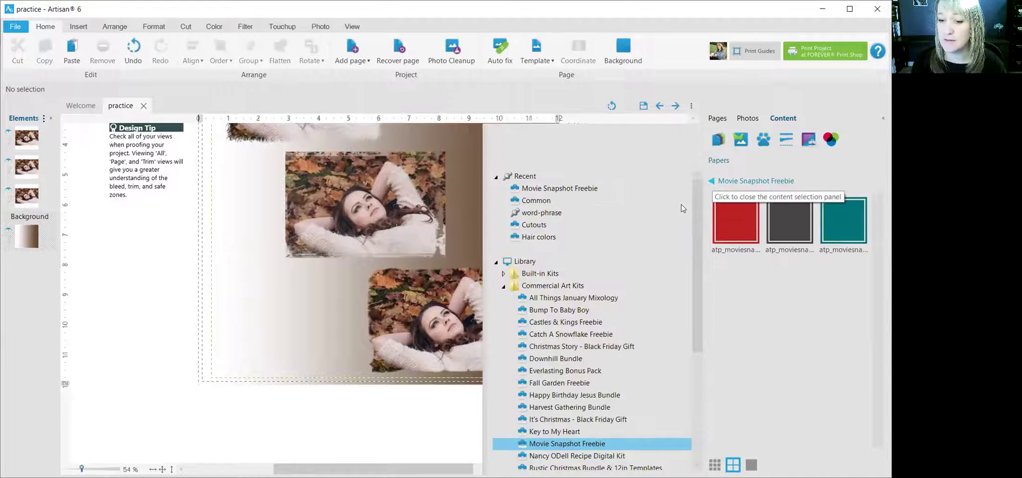
left_click(626, 311)
left_click_drag(736, 413, 256, 308)
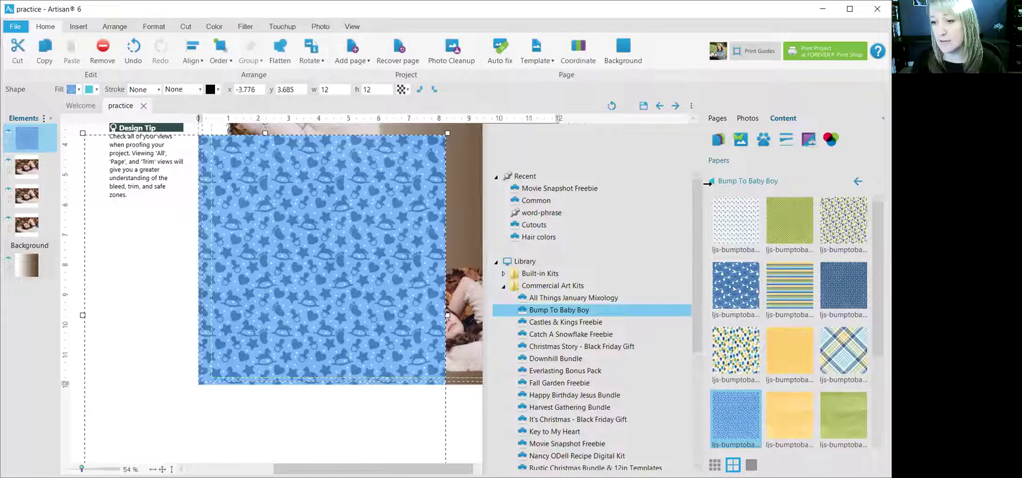
left_click(711, 183)
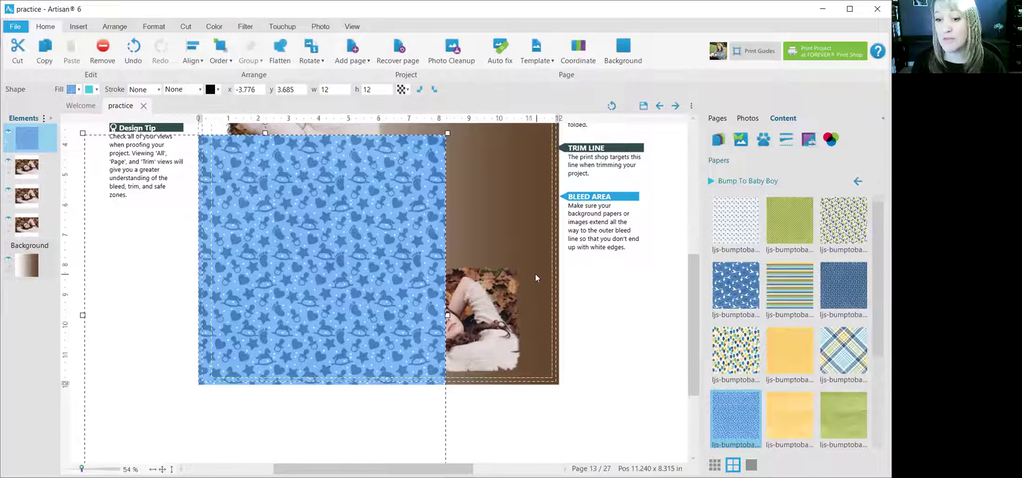
scroll(535, 275, "down", 2)
left_click_drag(334, 291, 450, 230)
scroll(663, 296, "down", 1)
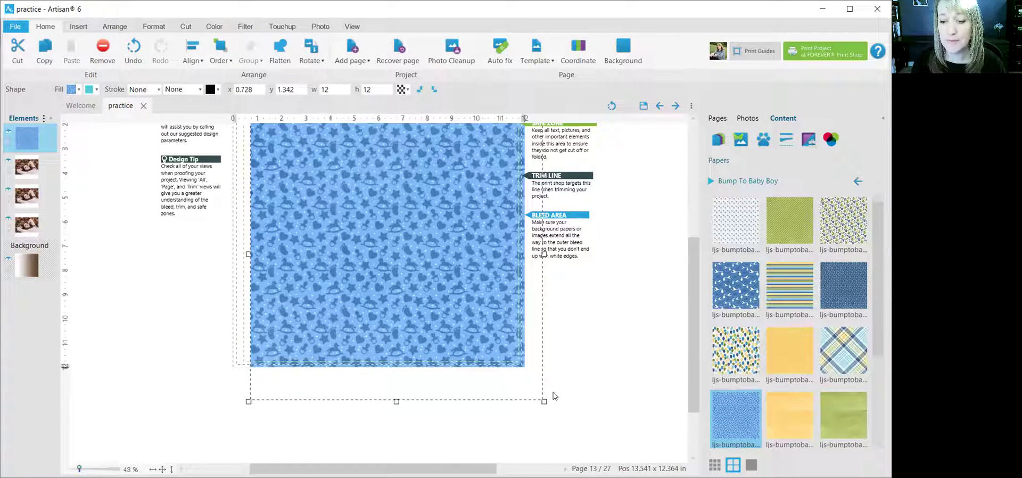
left_click_drag(544, 401, 502, 334)
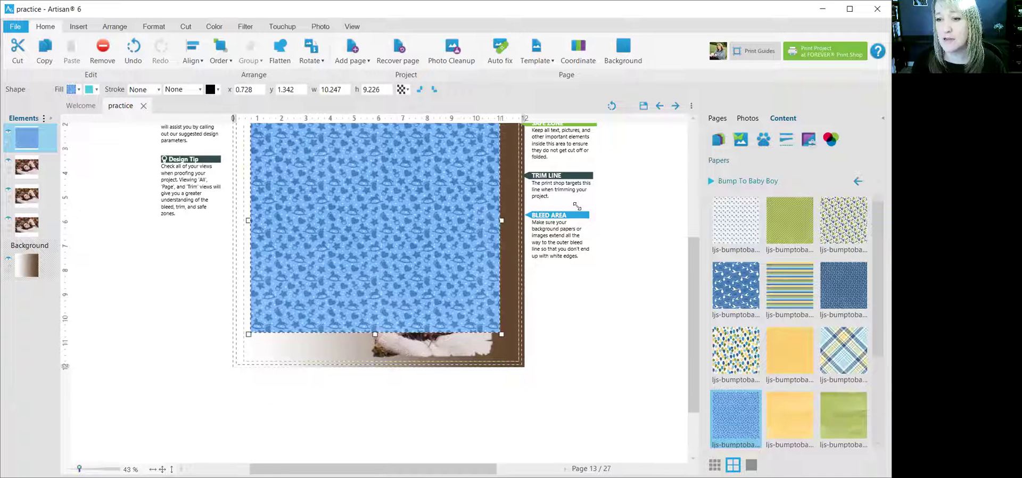
key("ctrl+z")
Shrink the blue paper with its aspect ratio locked to about 8.98 in square and move it to about x 1.63, y 2.02 in
right_click(429, 254)
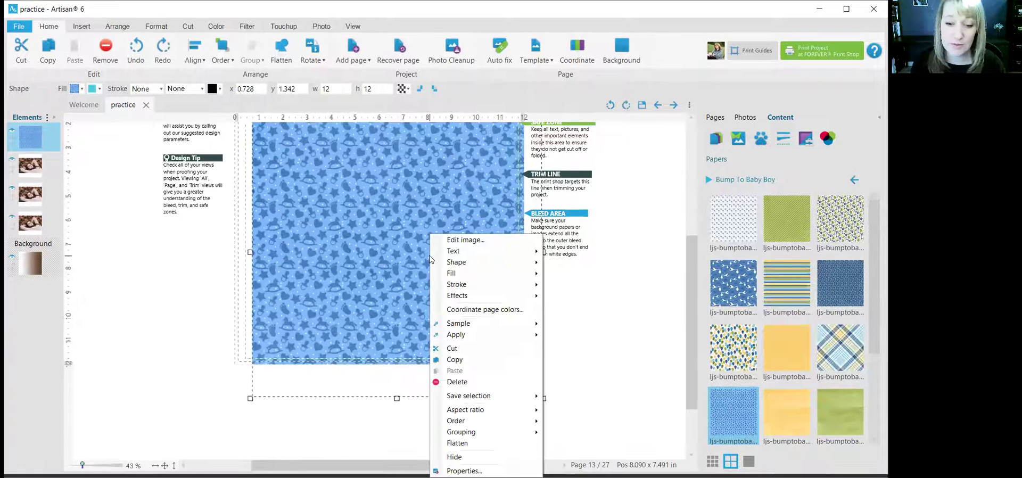
mouse_move(466, 411)
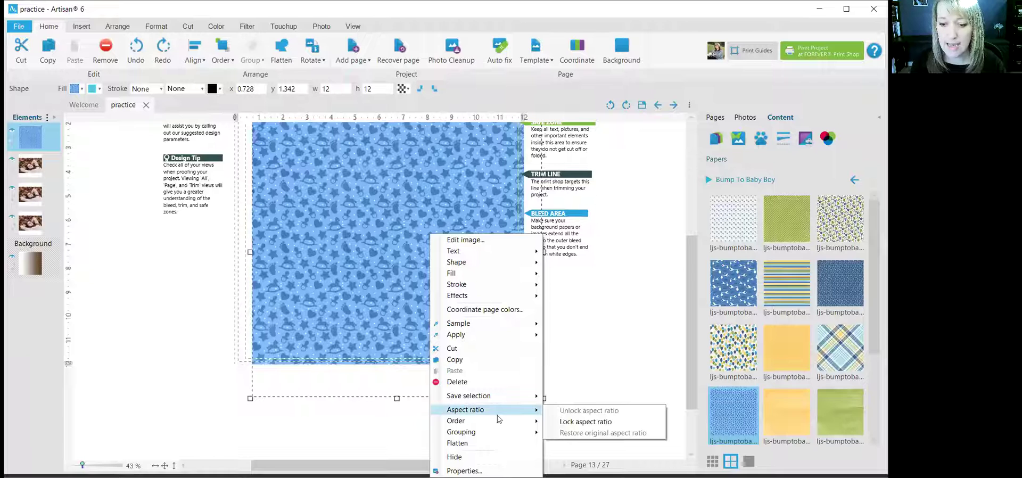
left_click(563, 424)
left_click_drag(544, 400, 467, 322)
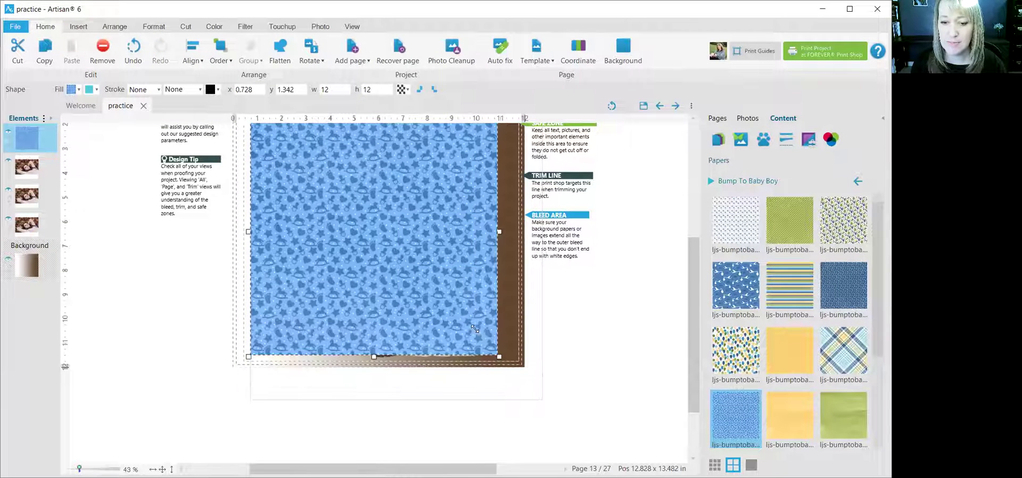
left_click_drag(383, 208, 430, 240)
scroll(600, 327, "up", 2)
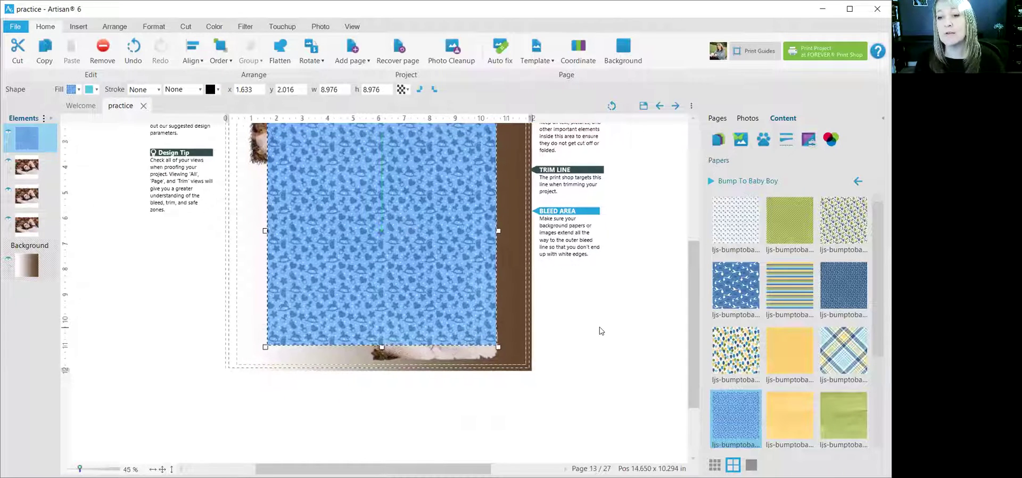
Add a mask layer effect to the blue patterned paper on page 13
scroll(500, 300, "down", 2)
right_click(440, 254)
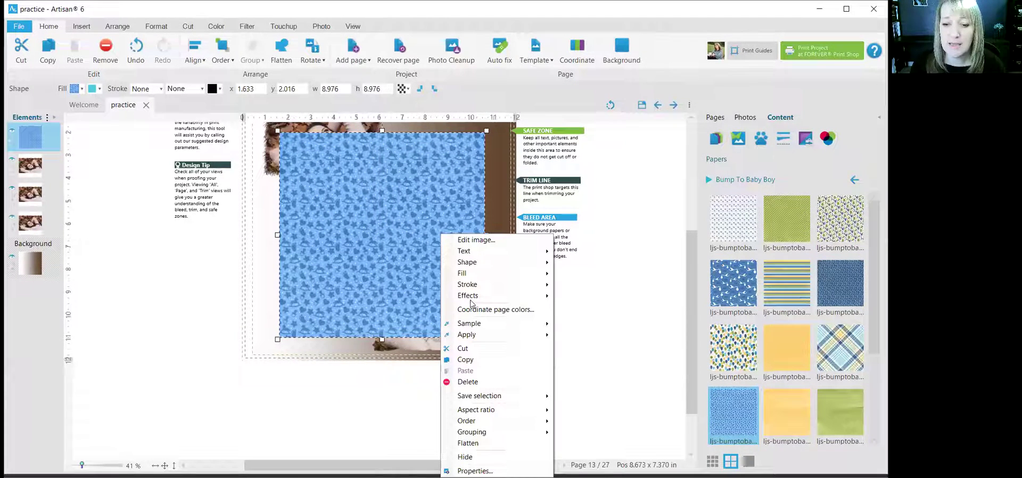
mouse_move(470, 303)
left_click(575, 297)
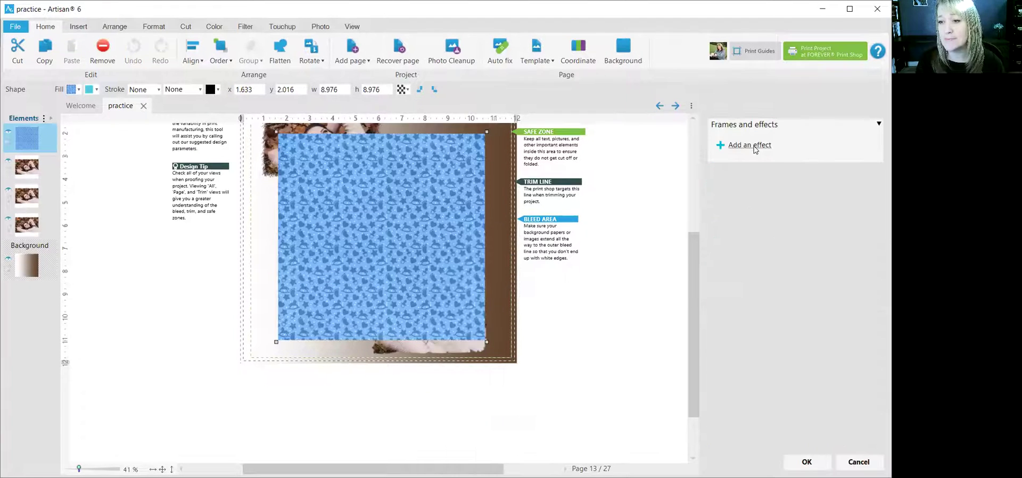
left_click(756, 151)
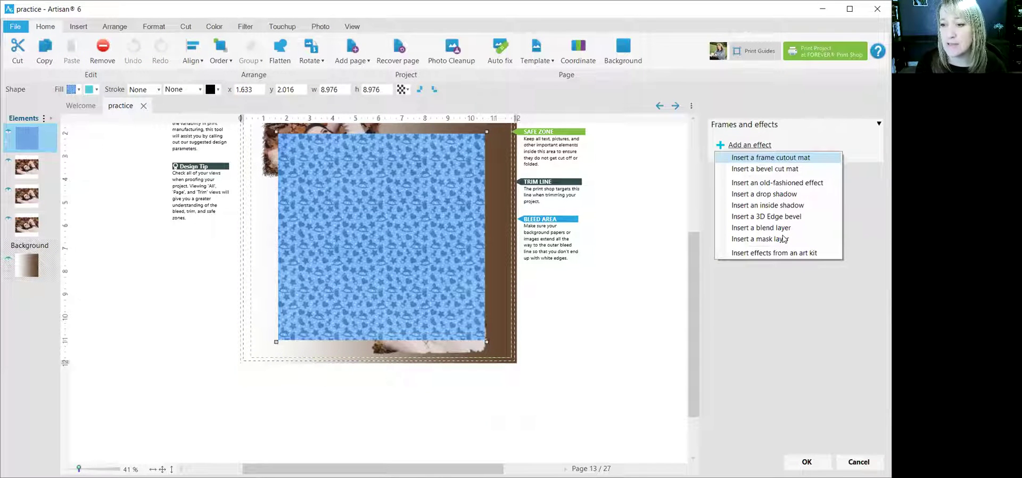
left_click(783, 239)
Set the blue patterned paper's mask to Stars from the built-in Cutouts art kit, apply the effect and deselect the paper
left_click(775, 240)
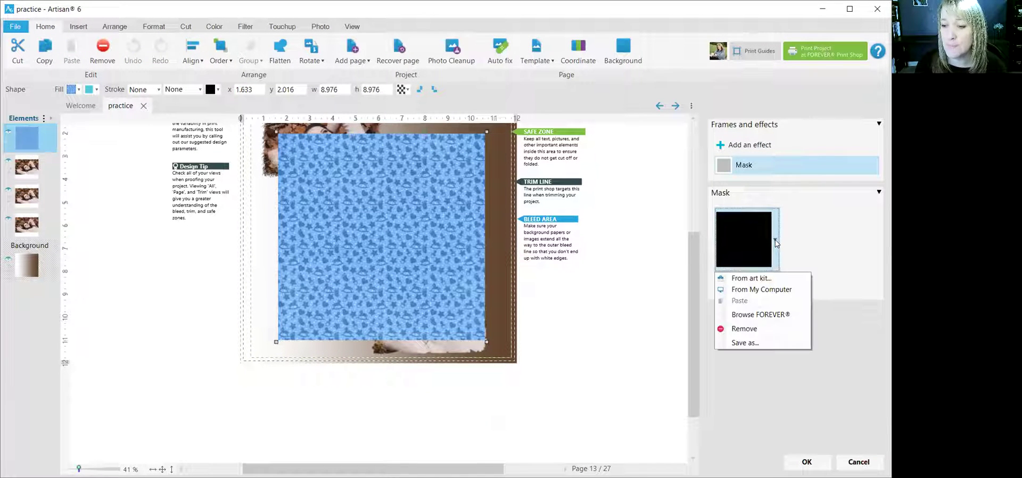
left_click(785, 279)
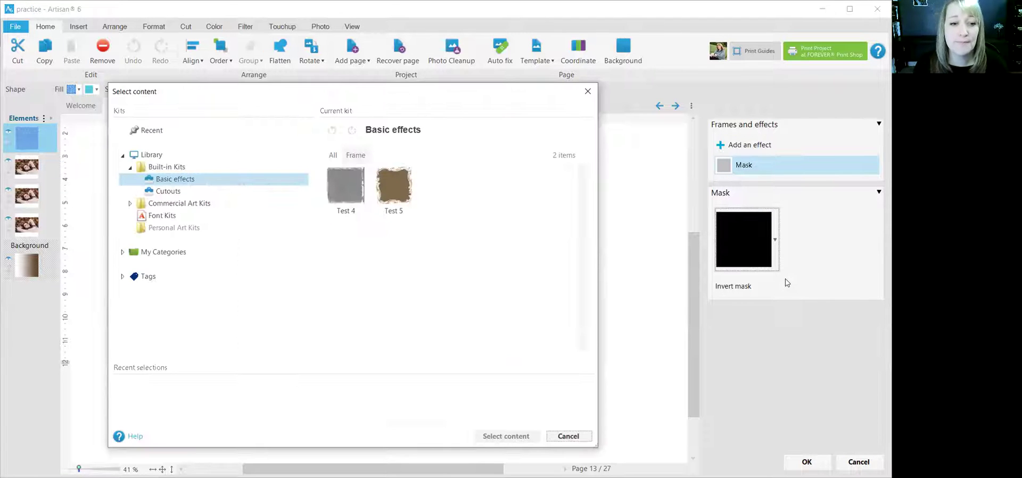
left_click(197, 193)
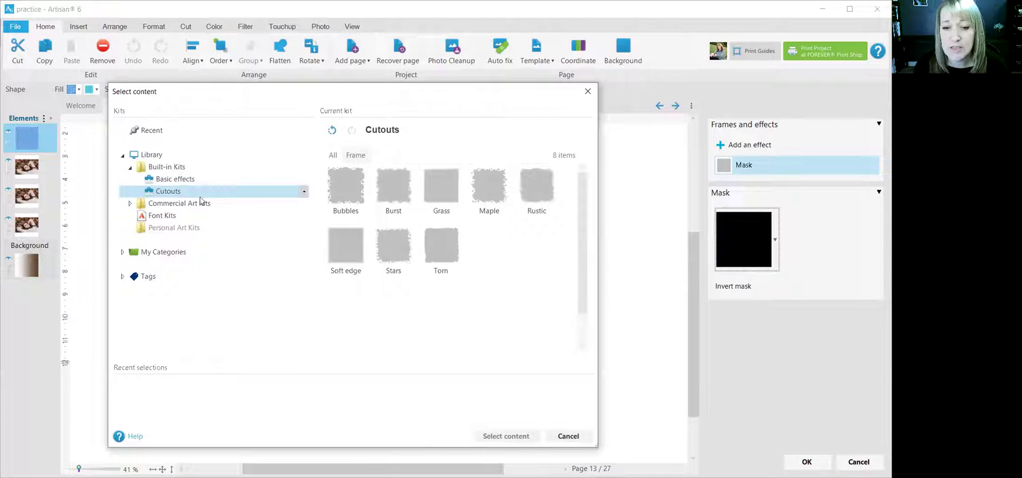
mouse_move(395, 242)
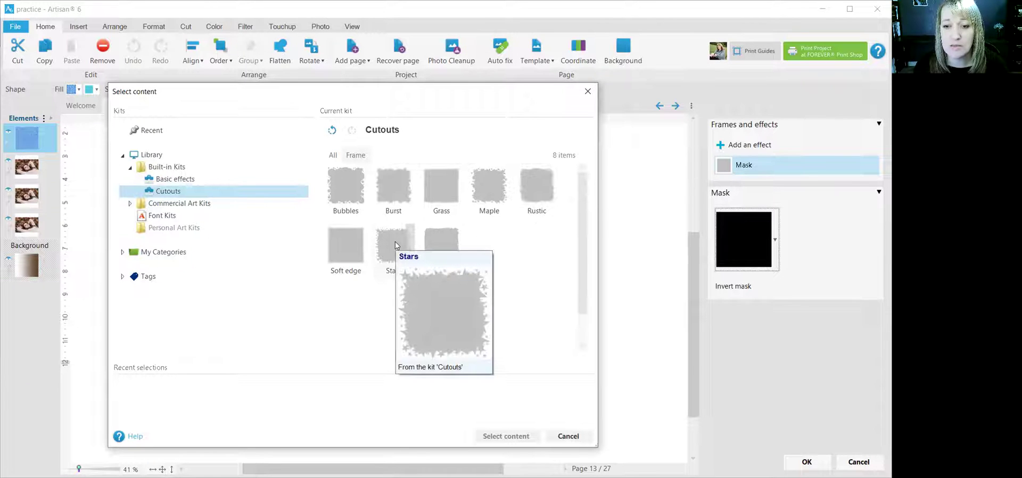
left_click(396, 242)
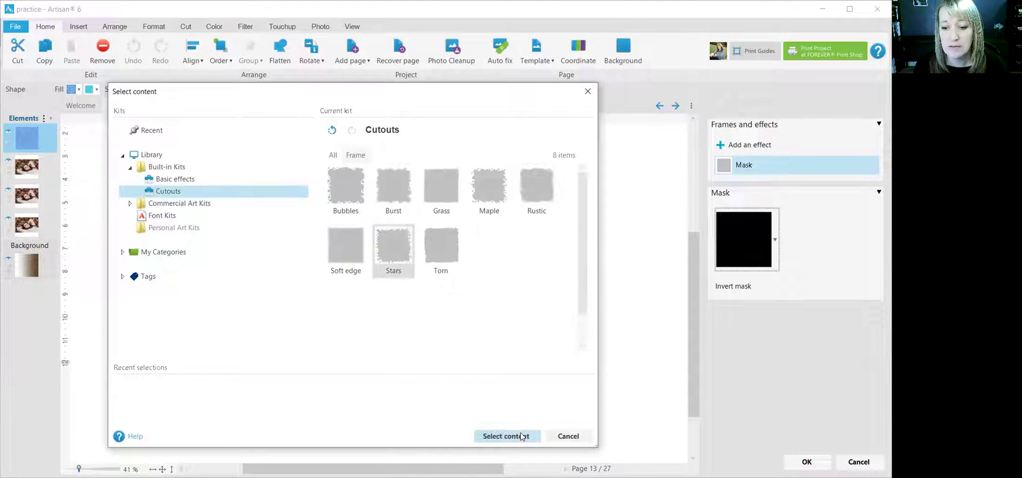
left_click(522, 437)
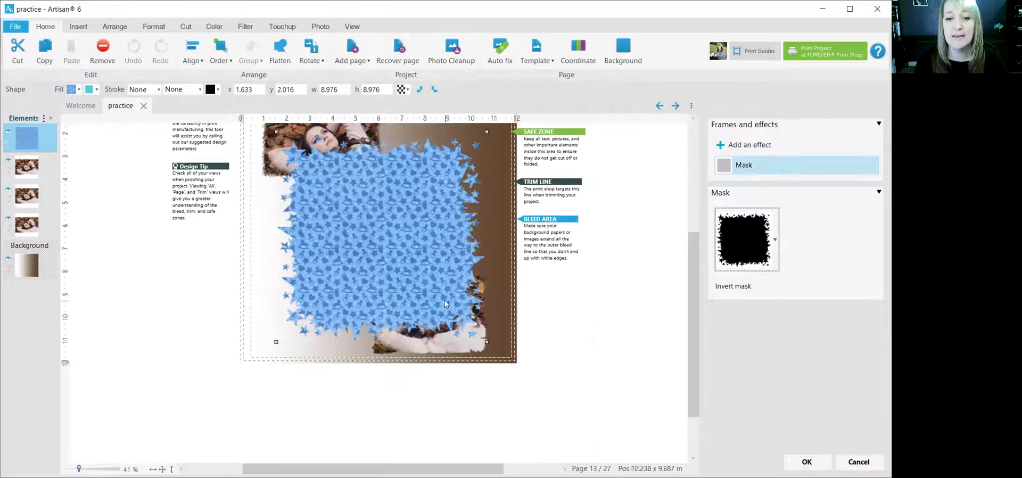
scroll(692, 315, "up", 1)
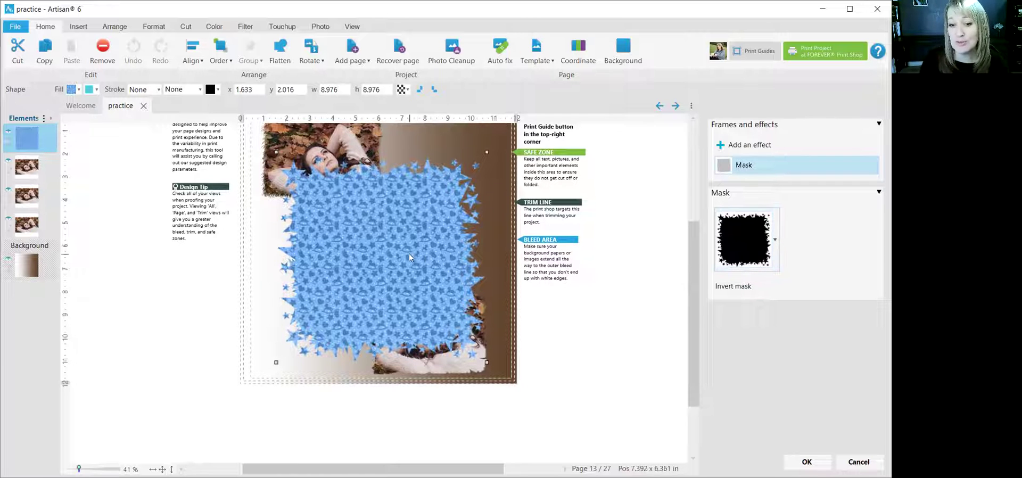
left_click(806, 462)
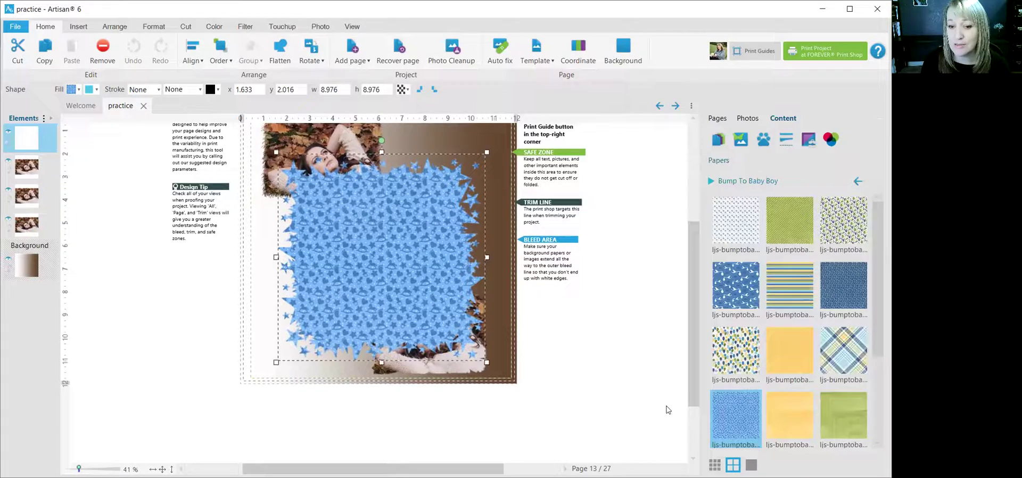
left_click(619, 396)
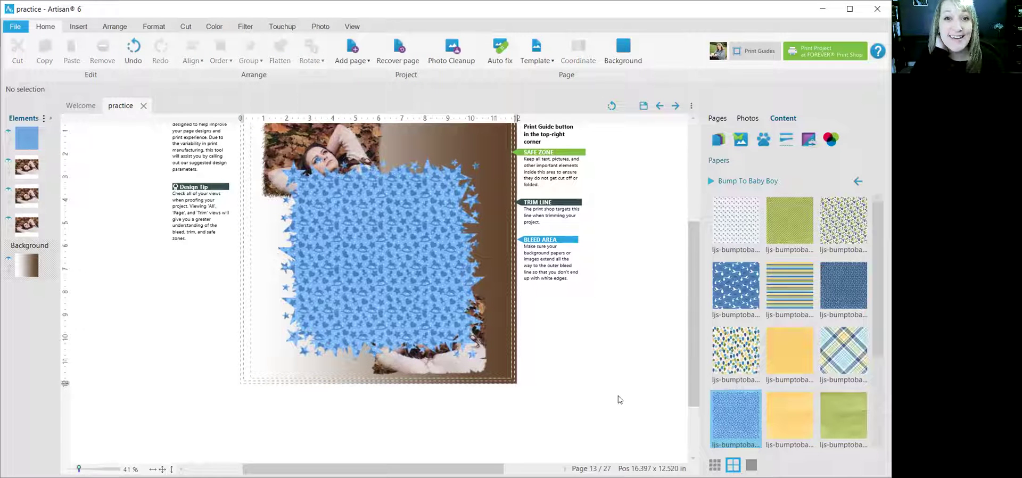